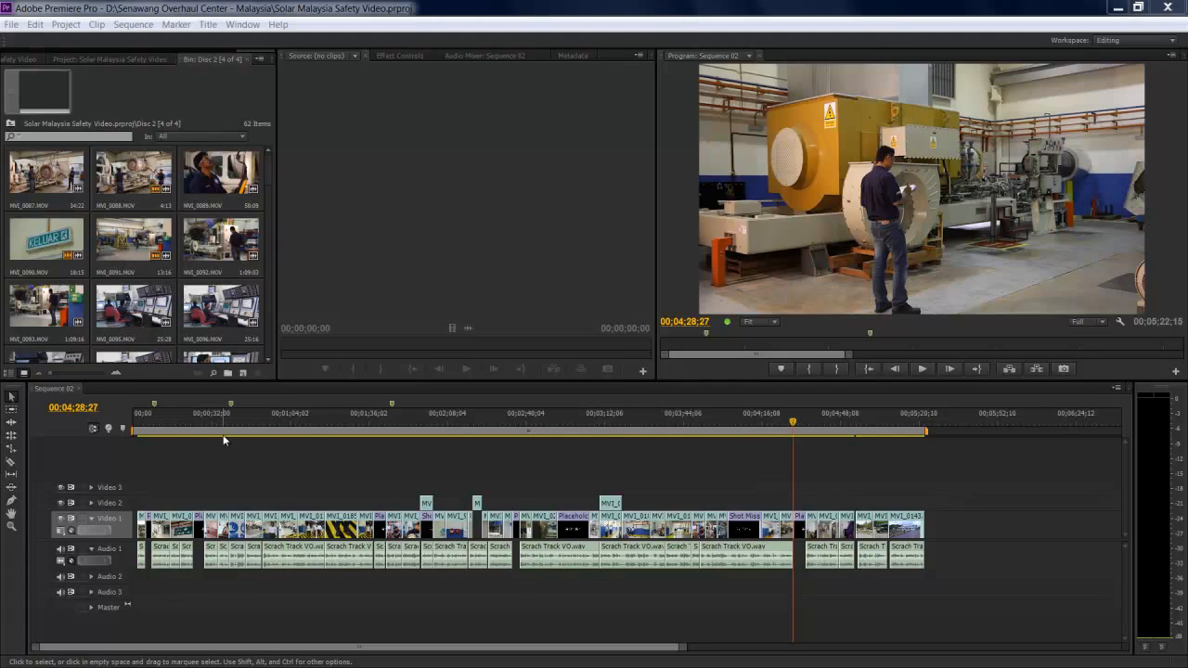
# Send Sequence 02 to Encore through Adobe Dynamic Link, discarding the changes to Test.ncor
pyautogui.moveTo(223, 434)
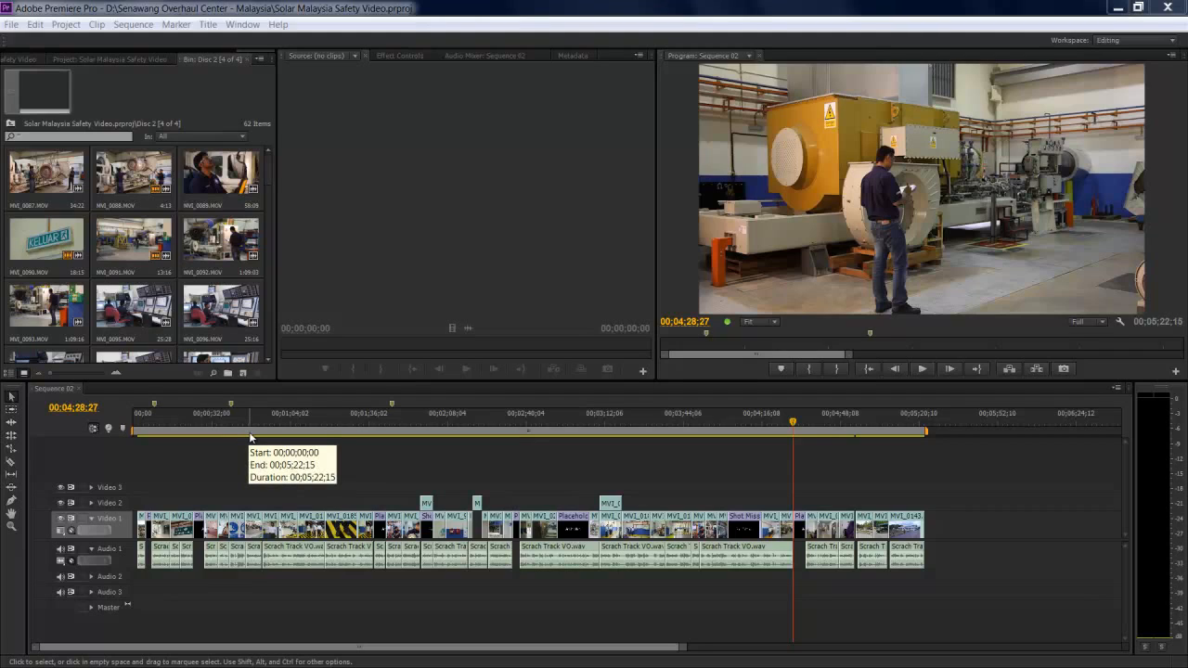
pyautogui.click(13, 28)
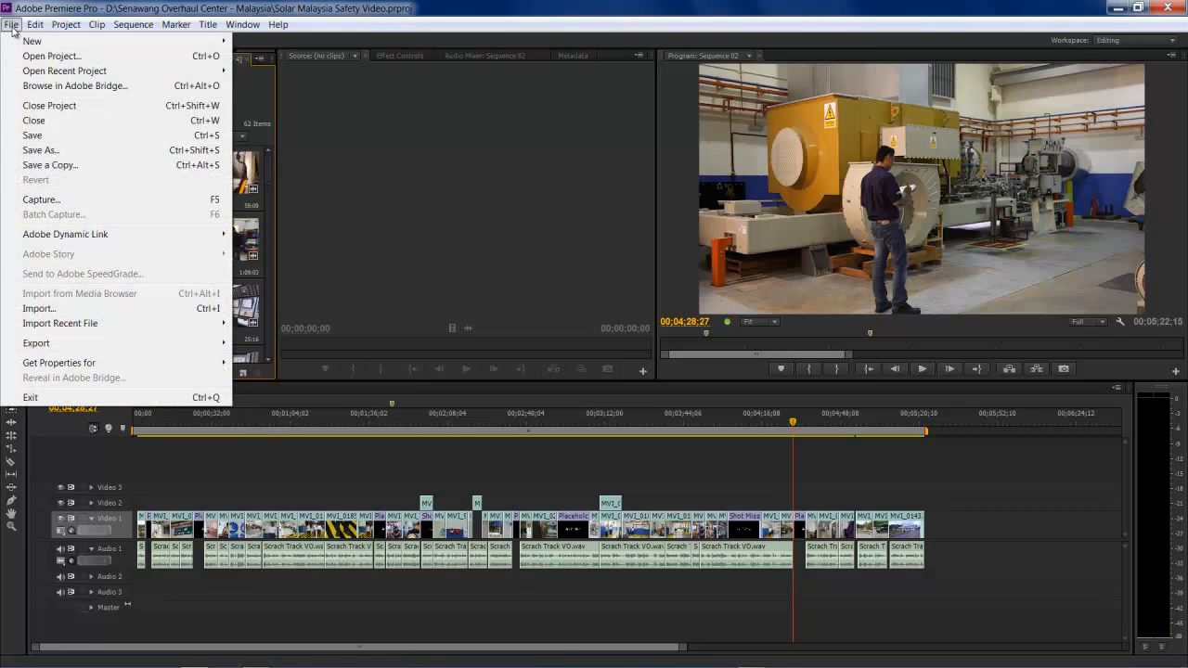
pyautogui.moveTo(57, 238)
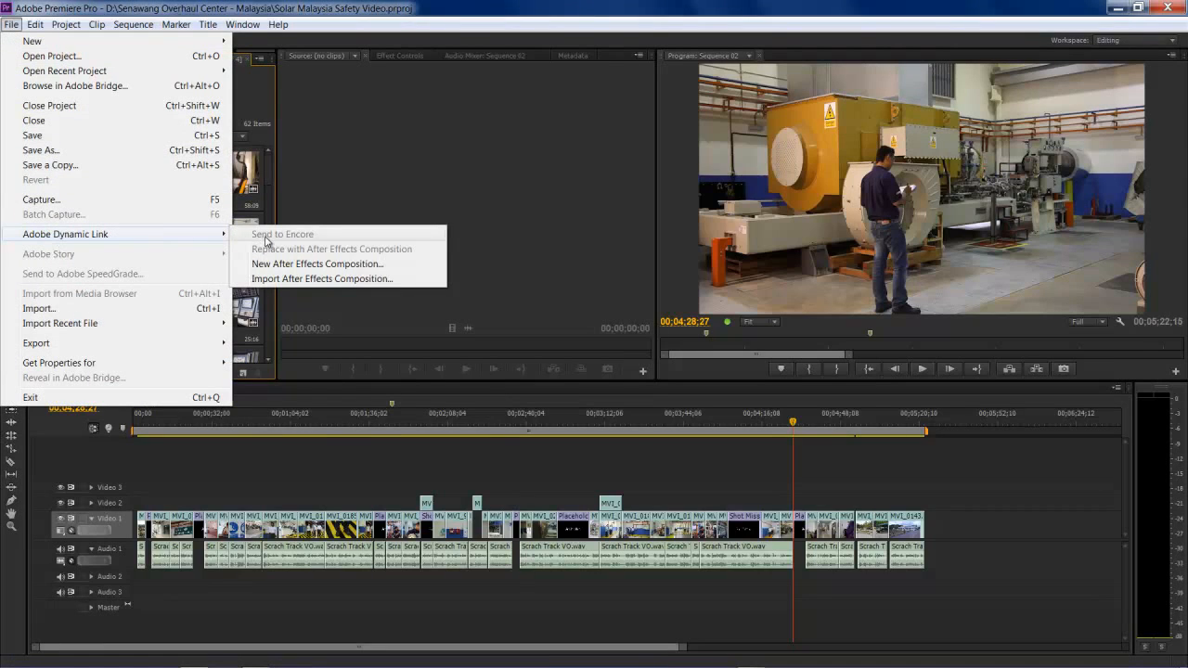
pyautogui.click(65, 427)
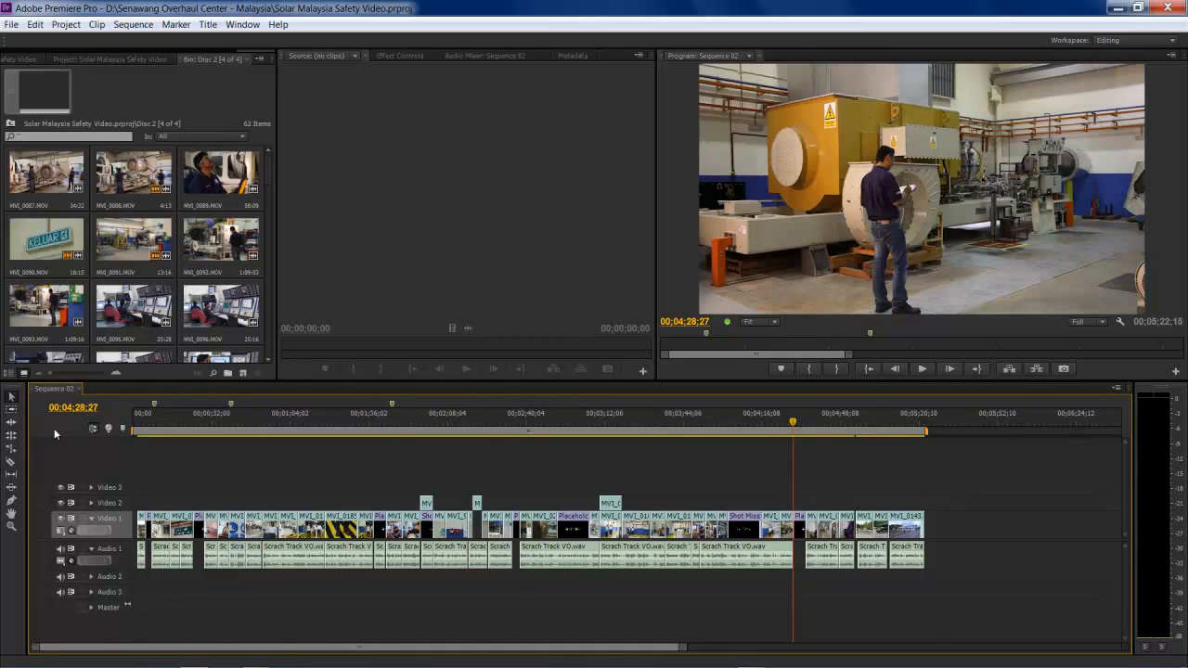
pyautogui.click(11, 24)
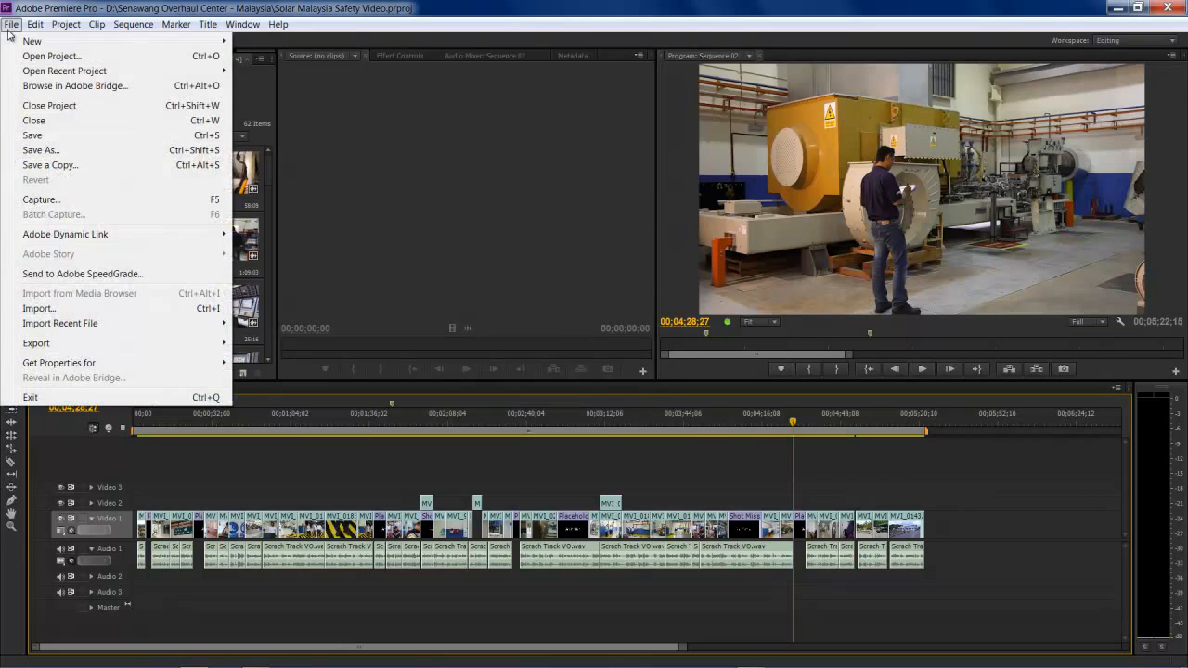
pyautogui.moveTo(60, 236)
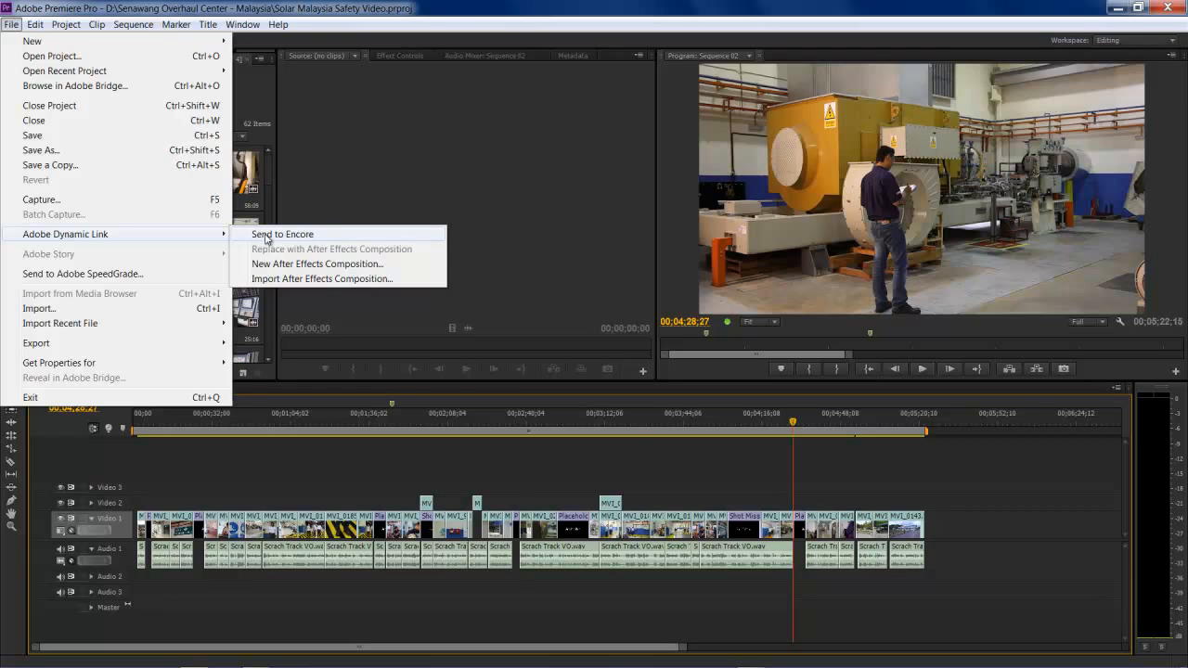
pyautogui.click(266, 237)
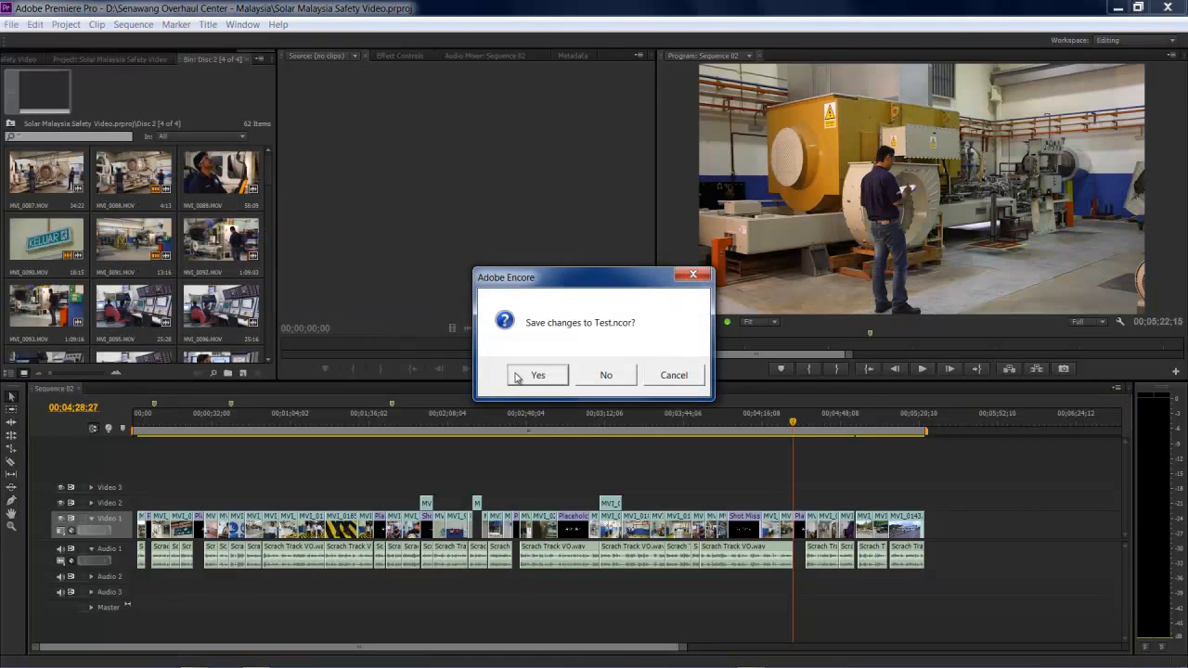
pyautogui.click(594, 377)
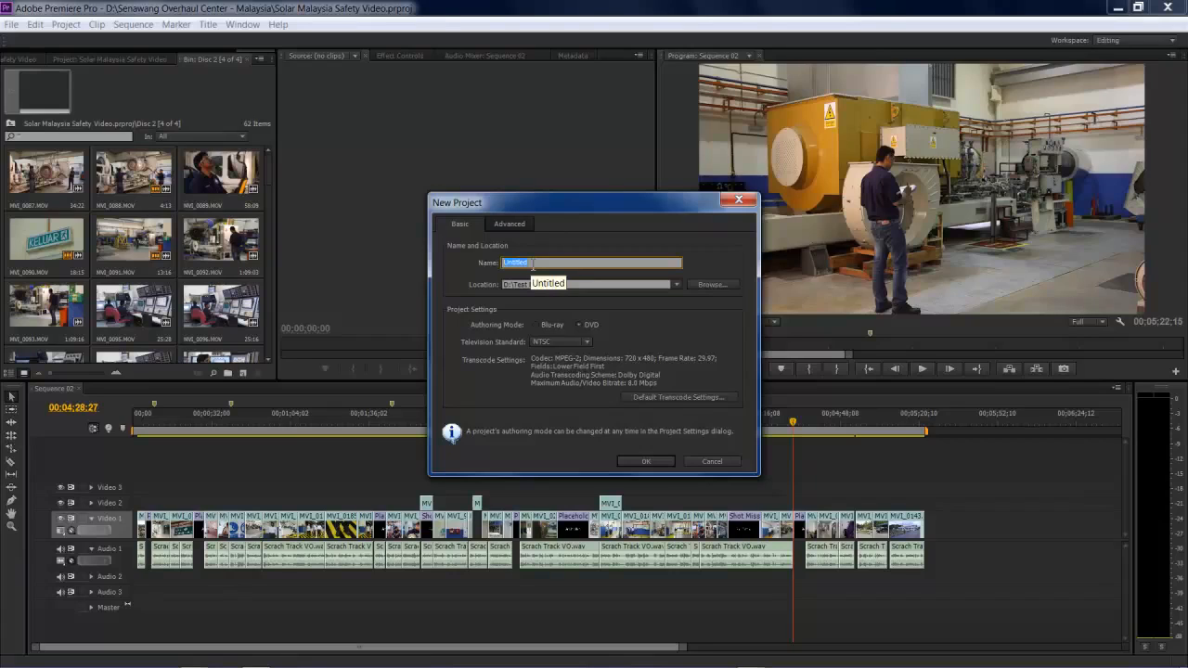
# Create the DVD project demo1 in the Senawang Overhaul Center - Malaysia folder on drive D with the NTSC television standard
pyautogui.write('demo1')
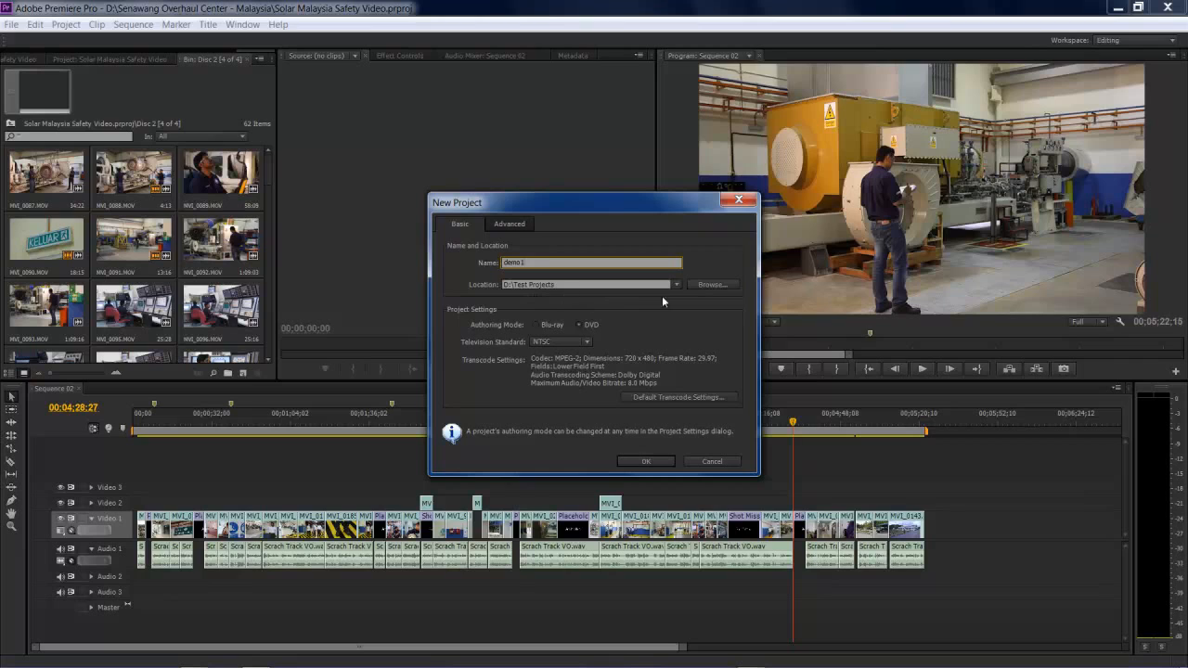
pyautogui.click(710, 285)
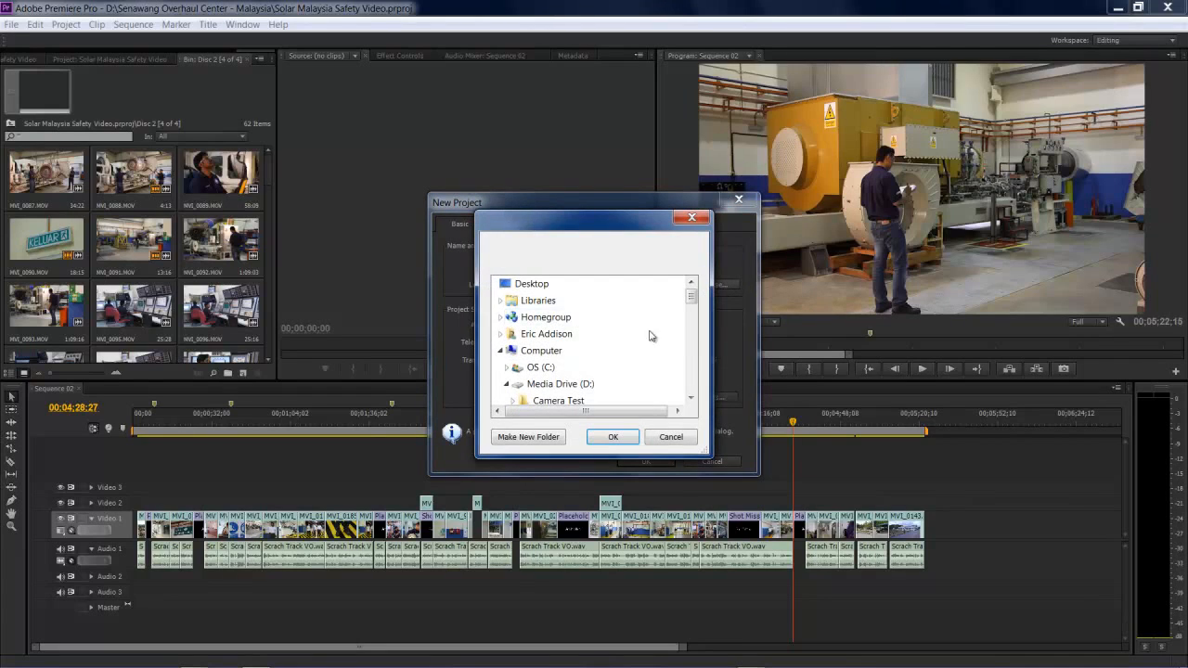
pyautogui.moveTo(689, 296); pyautogui.dragTo(693, 345)
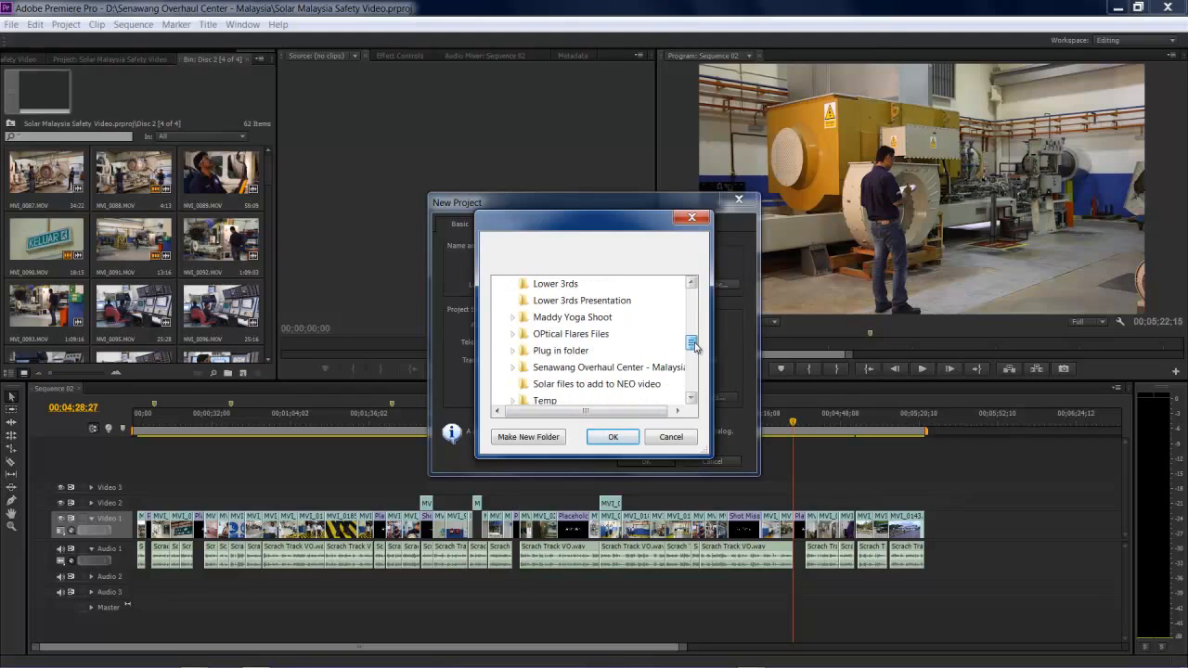
pyautogui.click(623, 371)
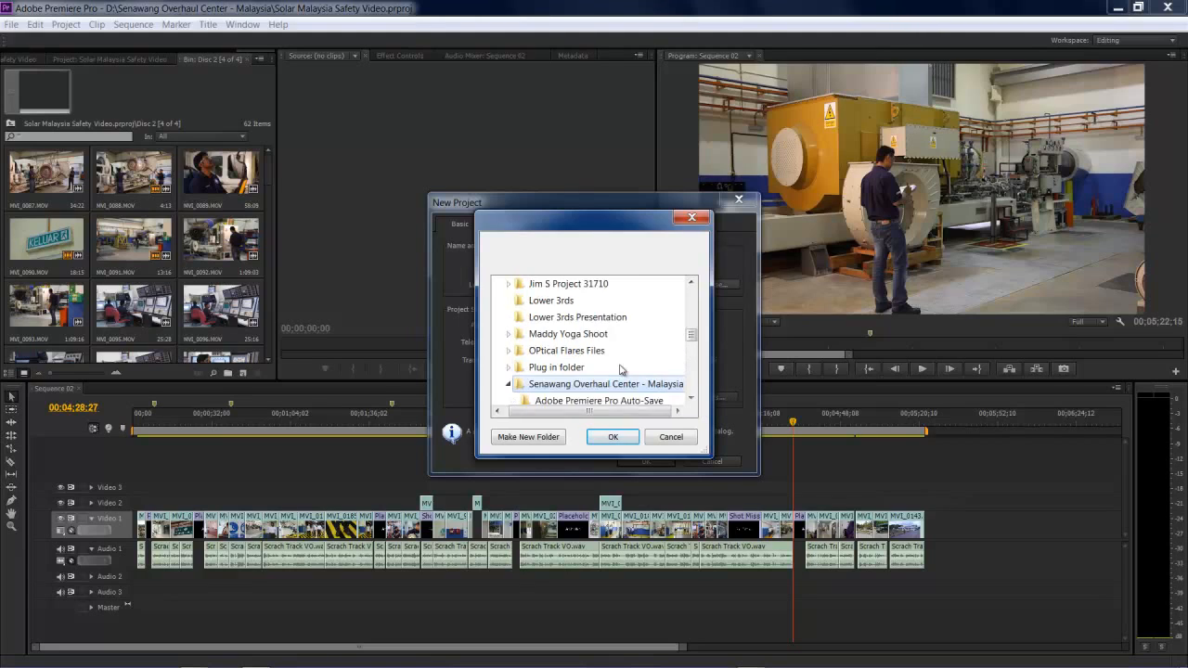
pyautogui.click(607, 436)
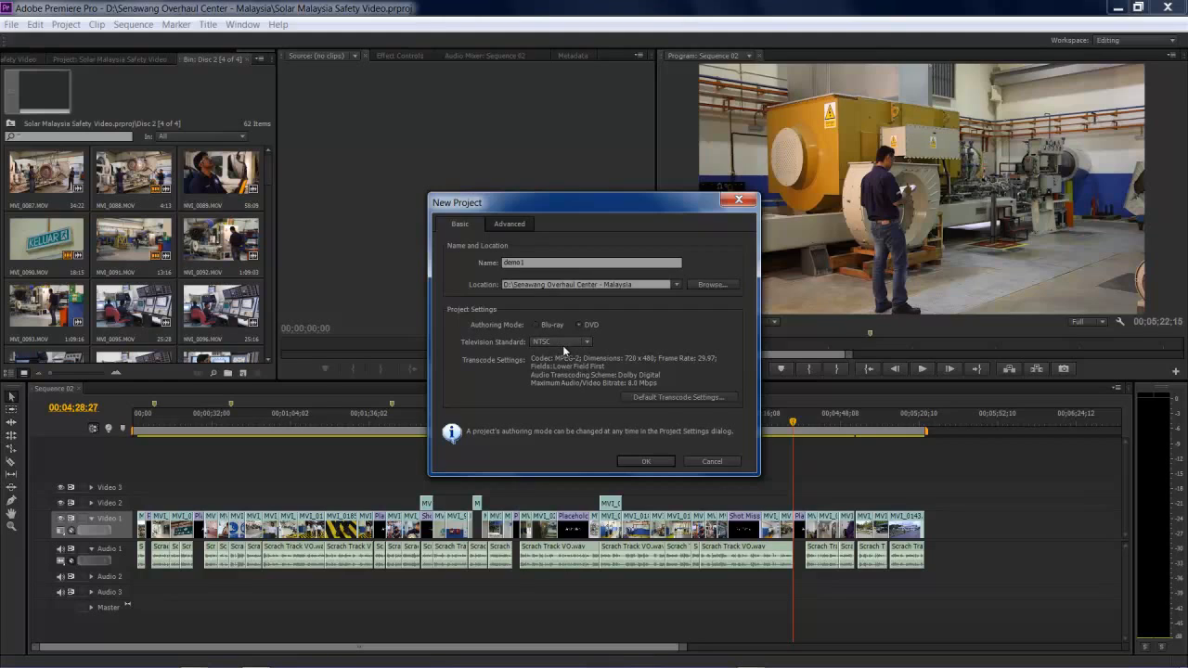
pyautogui.click(588, 342)
pyautogui.click(593, 350)
pyautogui.click(634, 463)
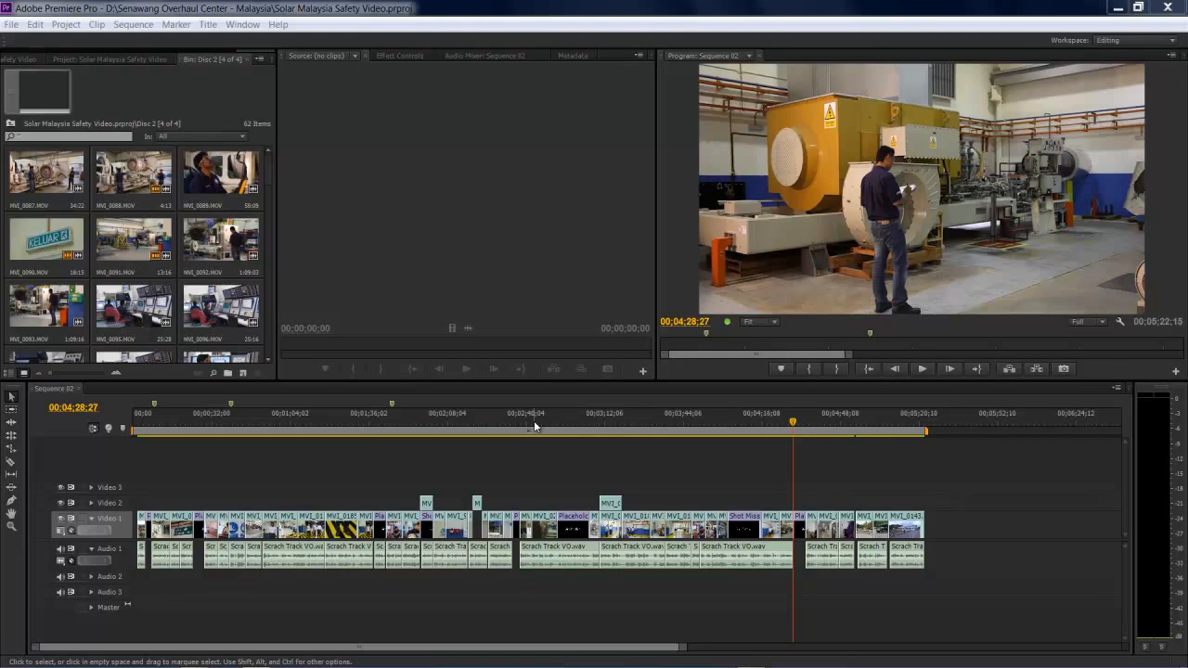
# Switch to Adobe Encore and scrub through the linked Sequence 02 timeline to check its footage
pyautogui.hotkey('alt', 'Tab')
pyautogui.press('Tab')
pyautogui.press('Tab')
pyautogui.press('Tab')
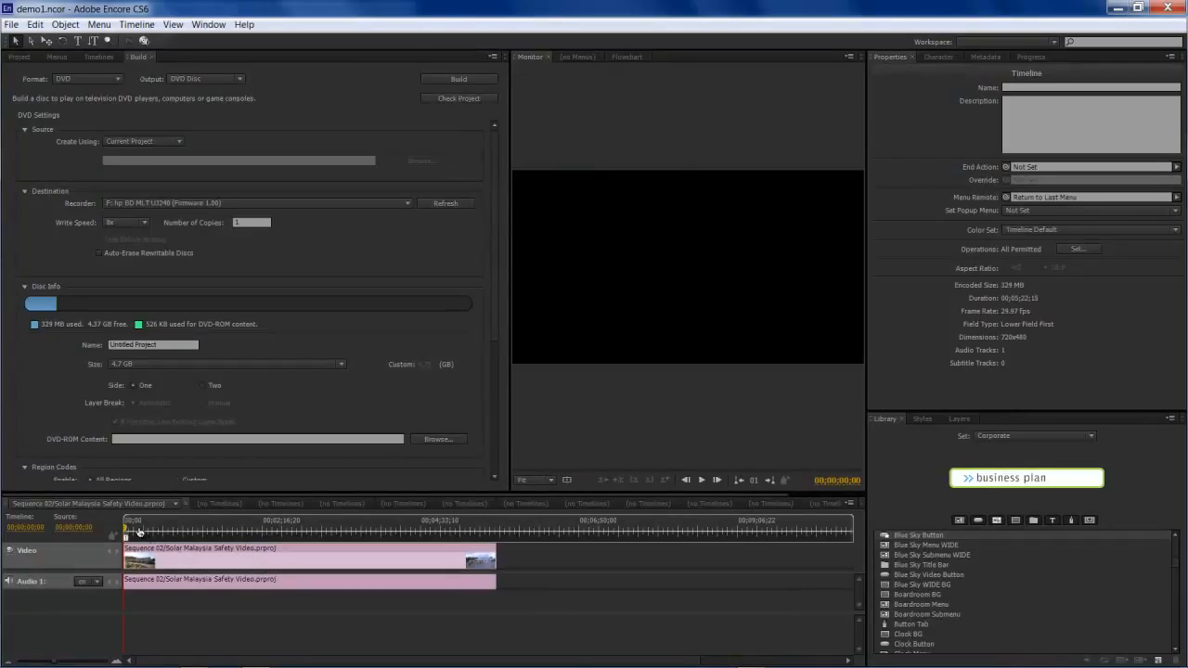
pyautogui.moveTo(141, 531); pyautogui.dragTo(164, 529)
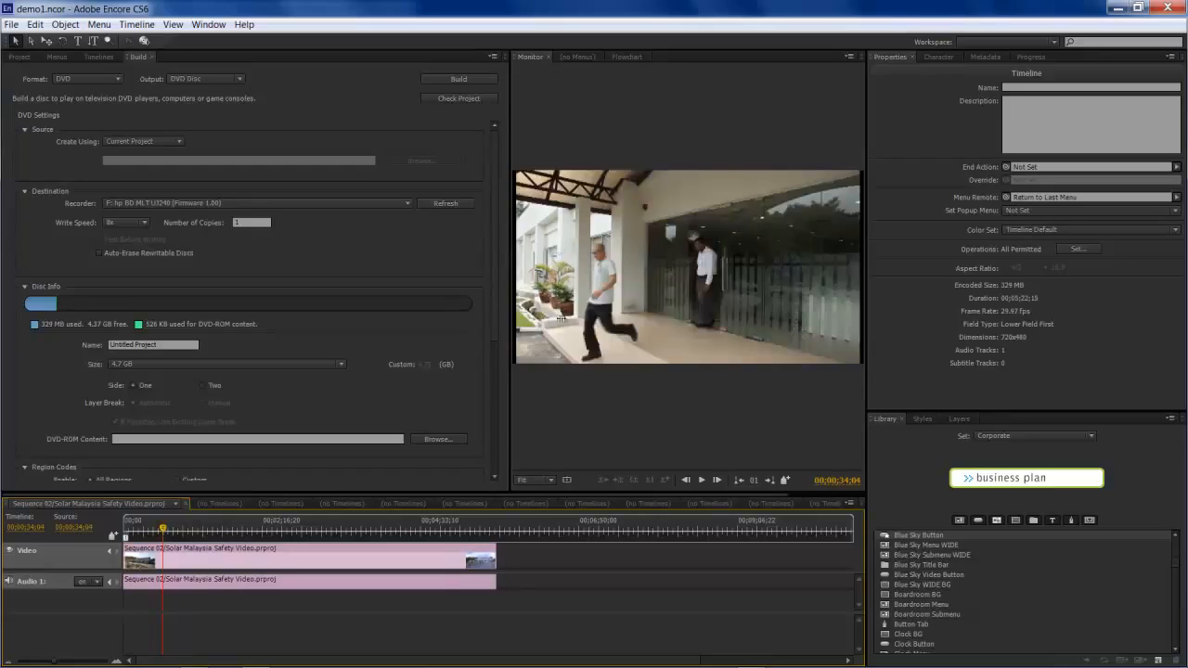
pyautogui.click(186, 525)
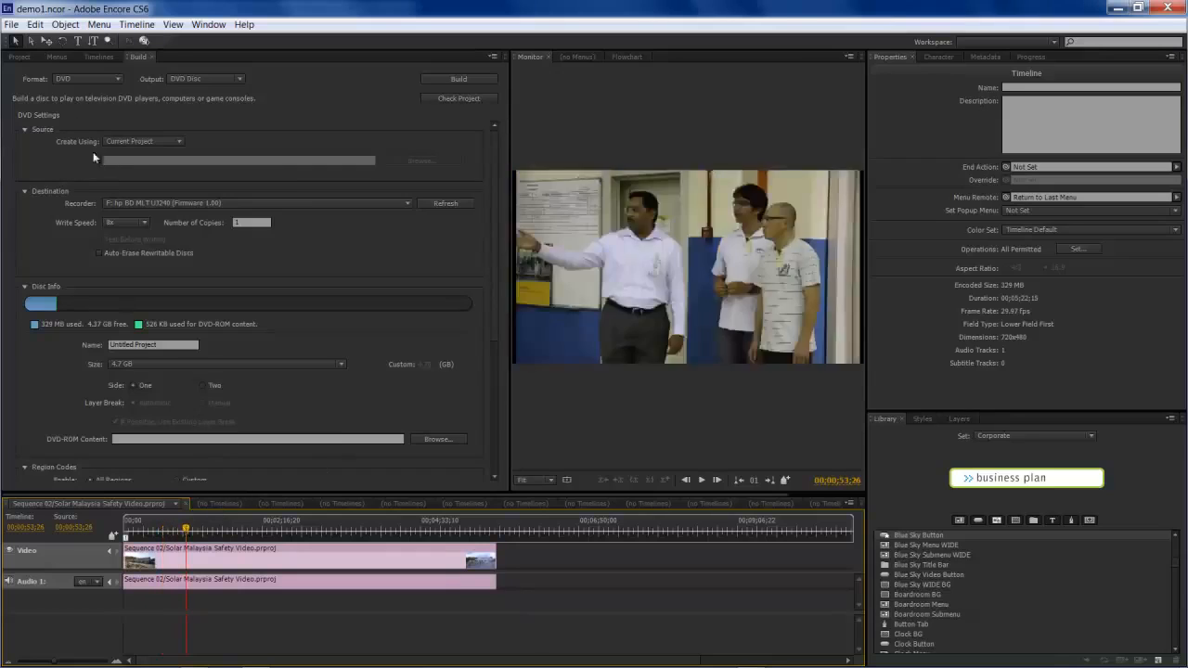
# Set the Sequence 02 timeline's end action to Stop
pyautogui.click(18, 57)
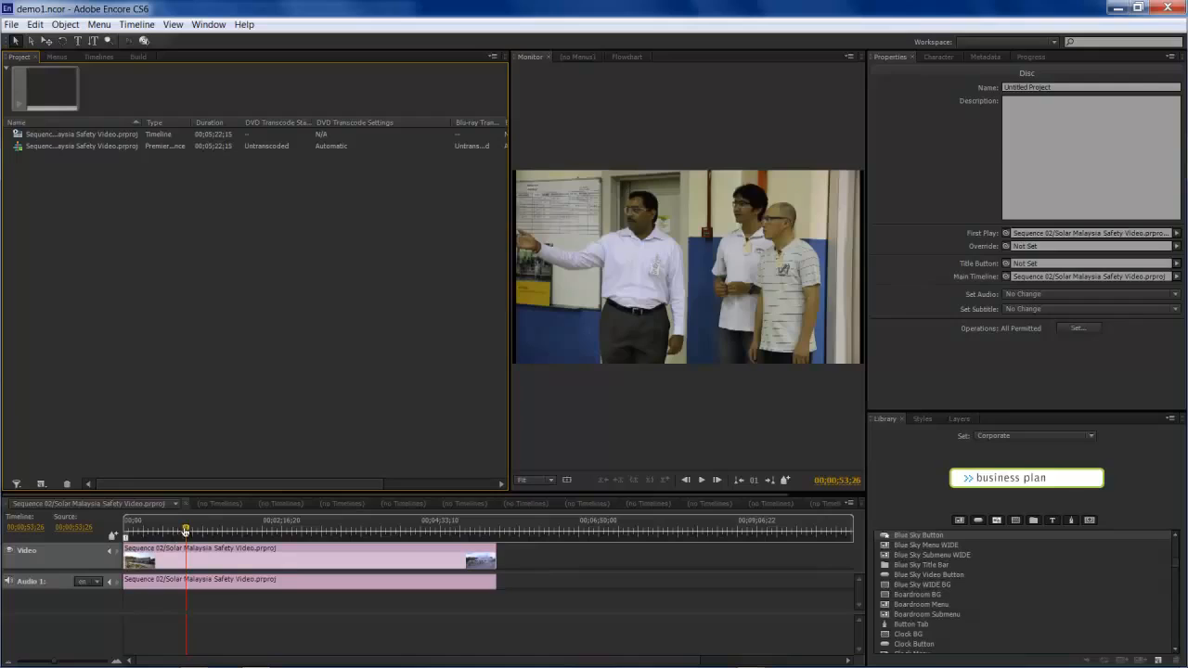
pyautogui.moveTo(186, 530); pyautogui.dragTo(202, 530)
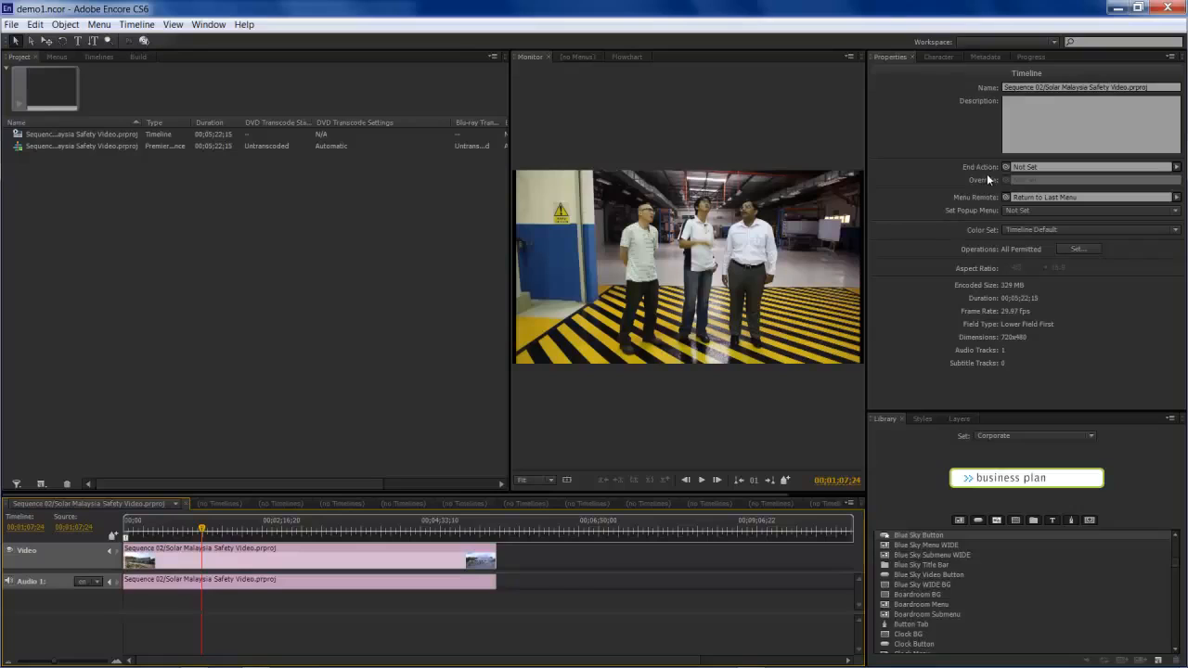
pyautogui.click(1178, 170)
pyautogui.click(1178, 170)
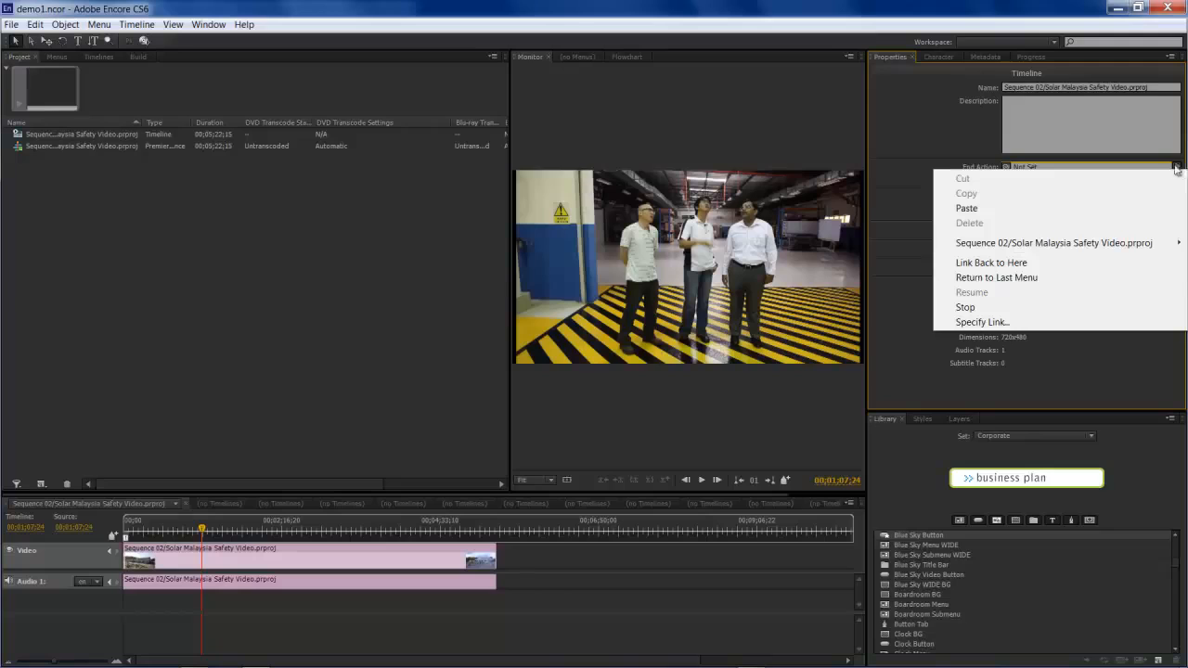
pyautogui.click(1105, 306)
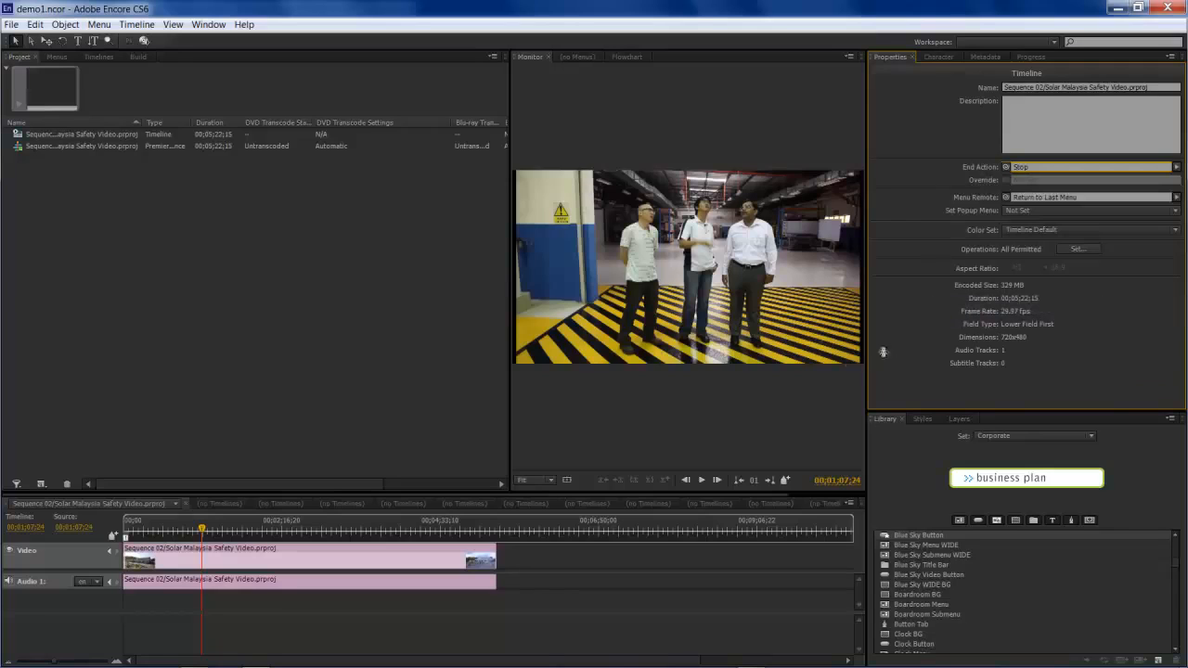
# Set the disc's title button to Stop
pyautogui.click(410, 526)
pyautogui.moveTo(410, 526); pyautogui.dragTo(448, 526)
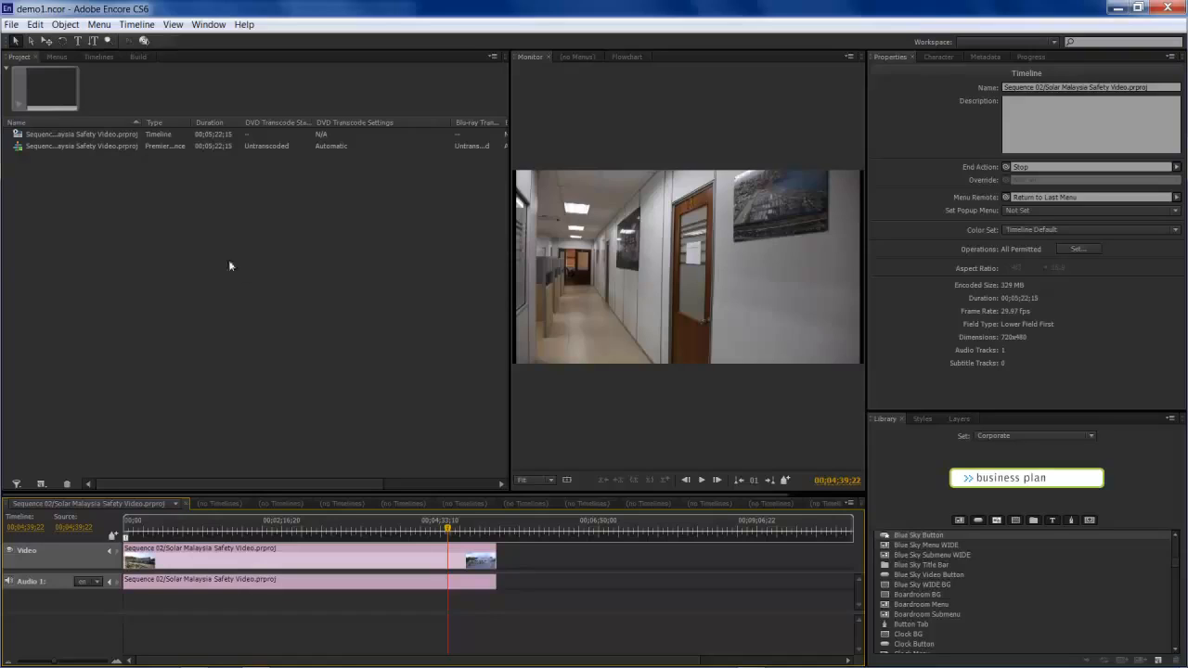
pyautogui.click(230, 233)
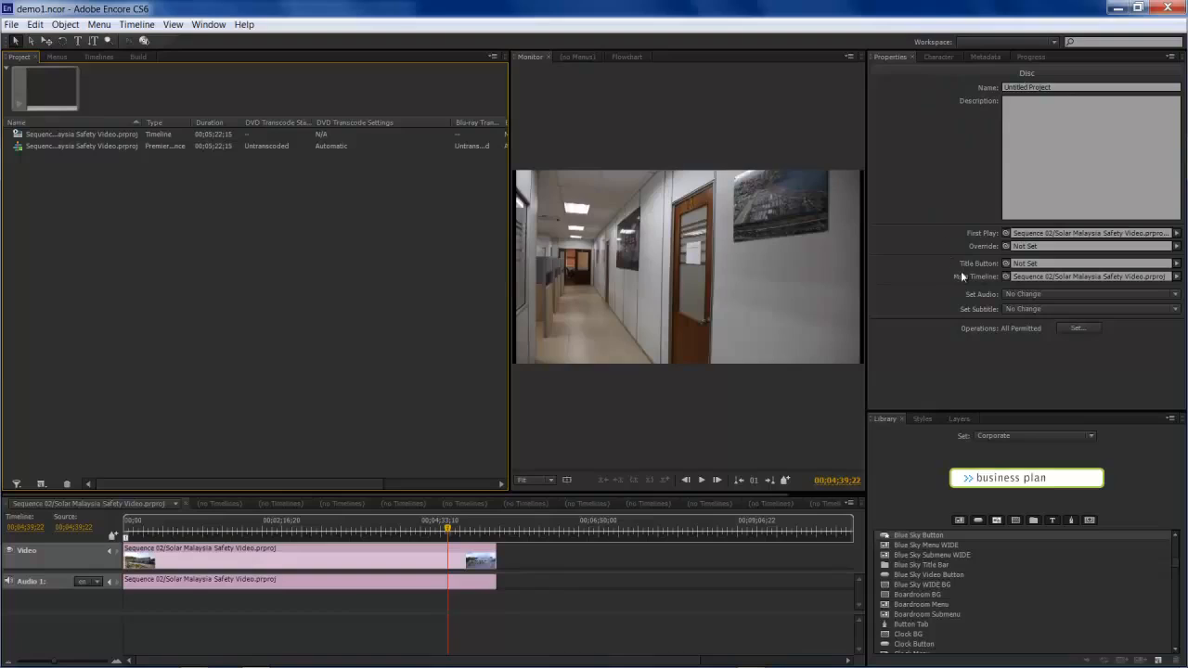
pyautogui.click(1175, 264)
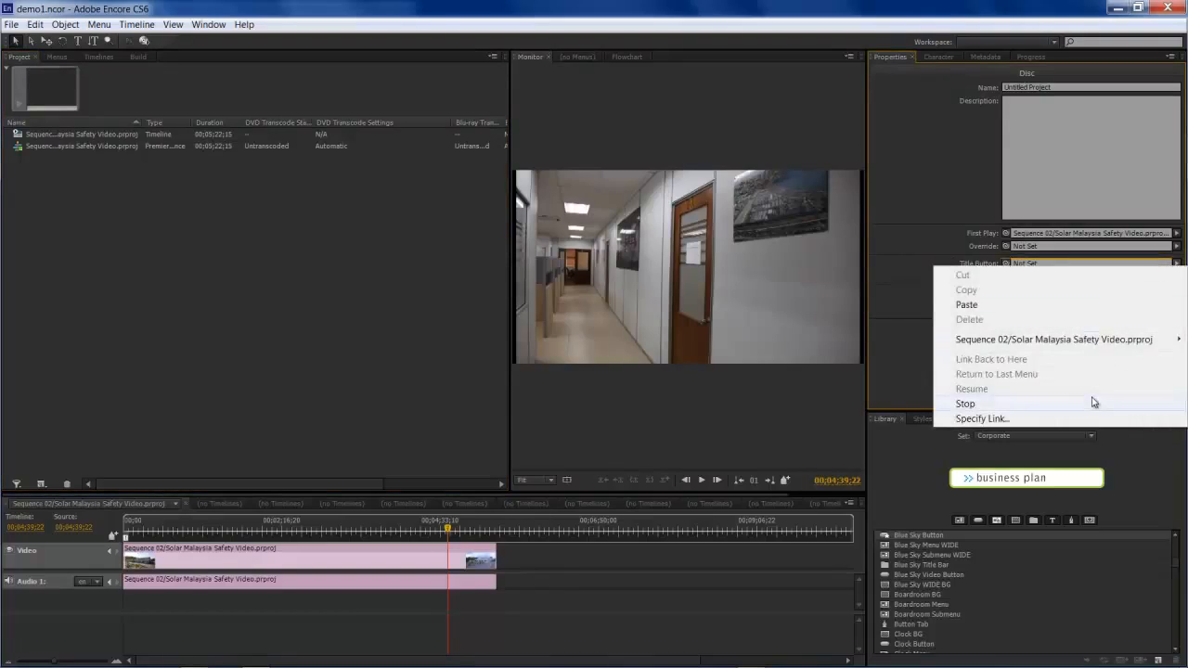
pyautogui.click(1095, 404)
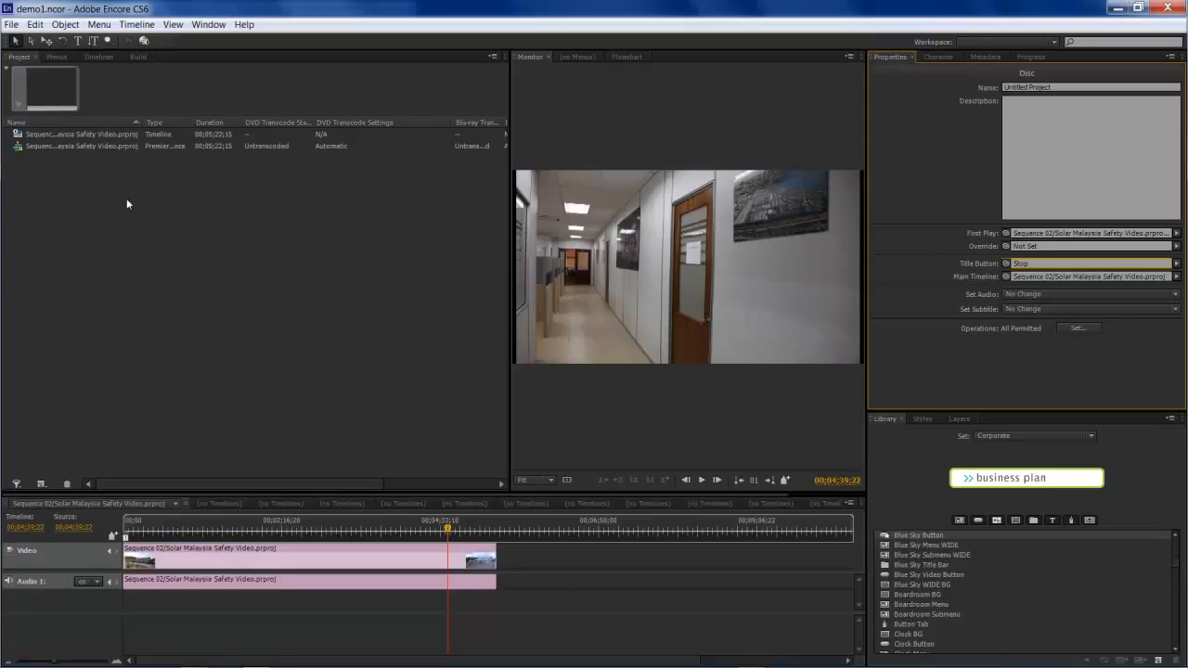
# Review the sequence asset's transcode commands and the DVD build settings, and preview the disc's playback
pyautogui.rightClick(101, 147)
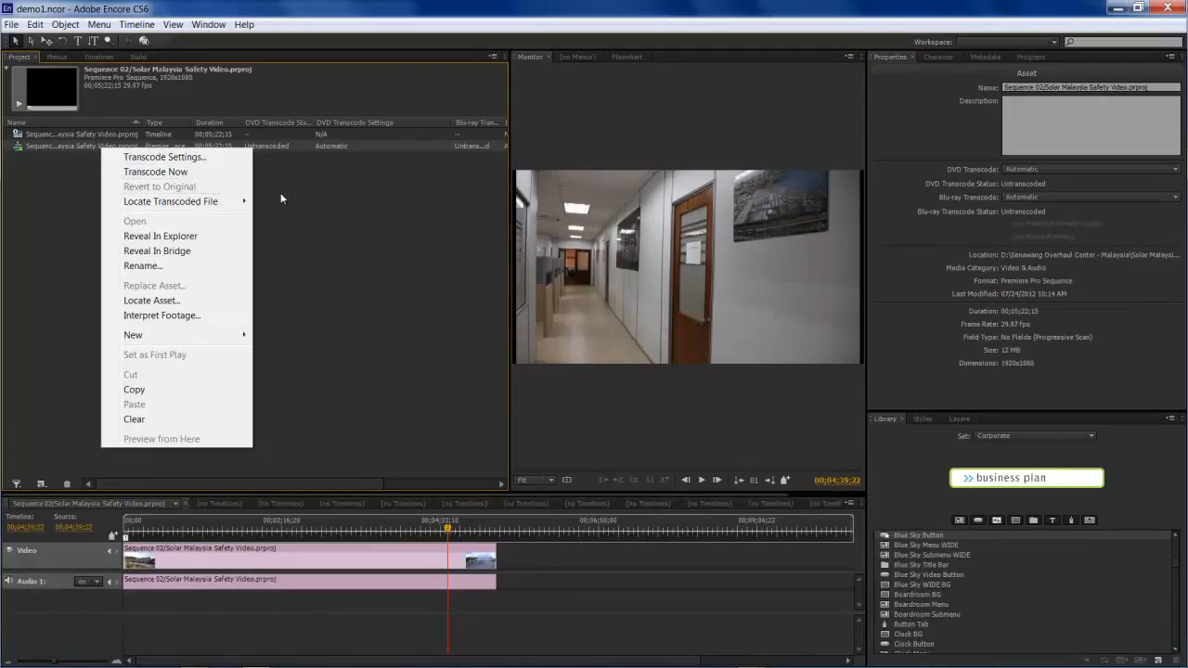
pyautogui.click(334, 214)
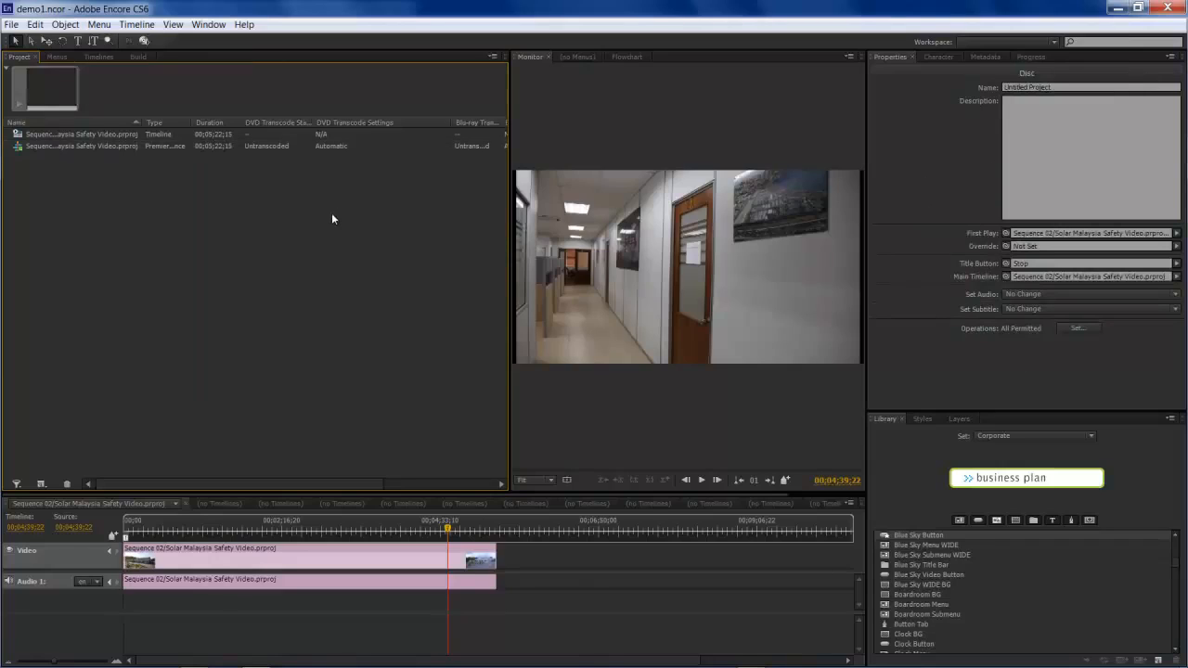
pyautogui.click(138, 58)
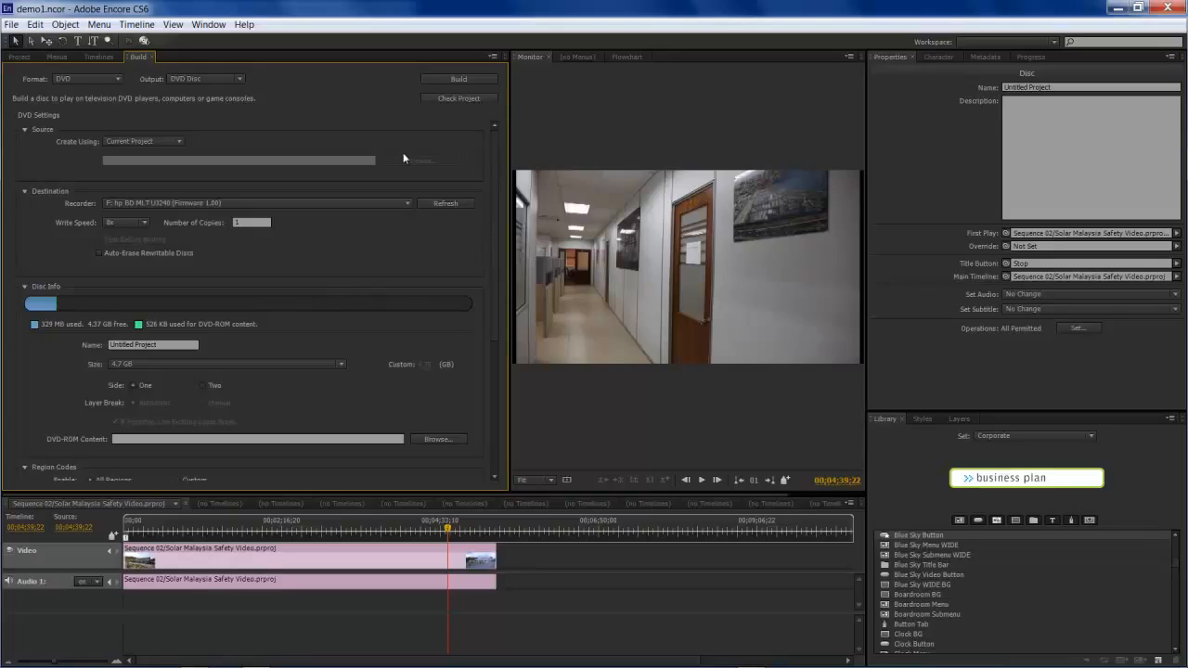
pyautogui.click(144, 42)
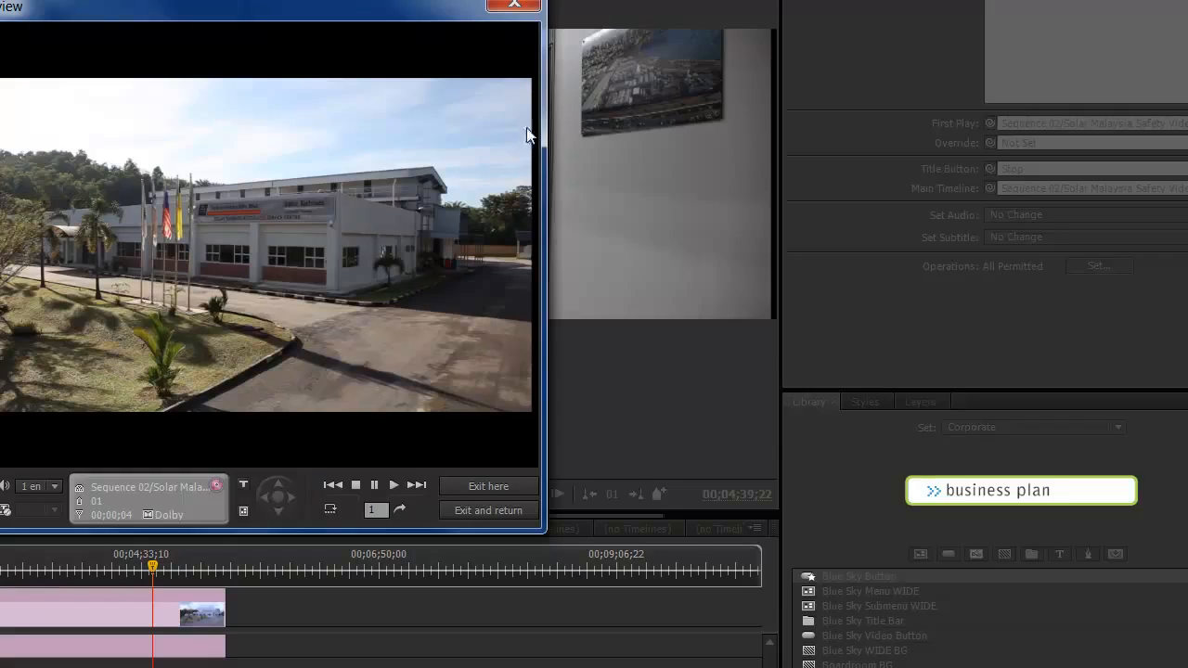
pyautogui.click(512, 7)
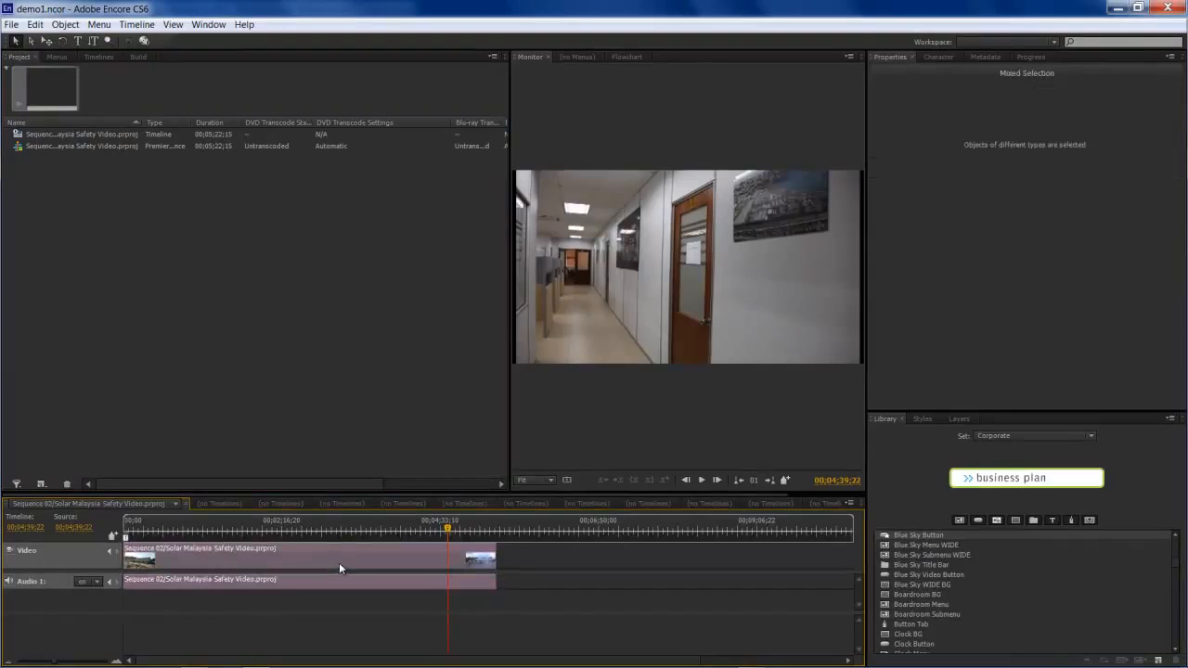
# Delete the Sequence 02 clips from the timeline and remove the linked Premiere sequence from the project
pyautogui.press('Delete')
pyautogui.click(18, 147)
pyautogui.press('Delete')
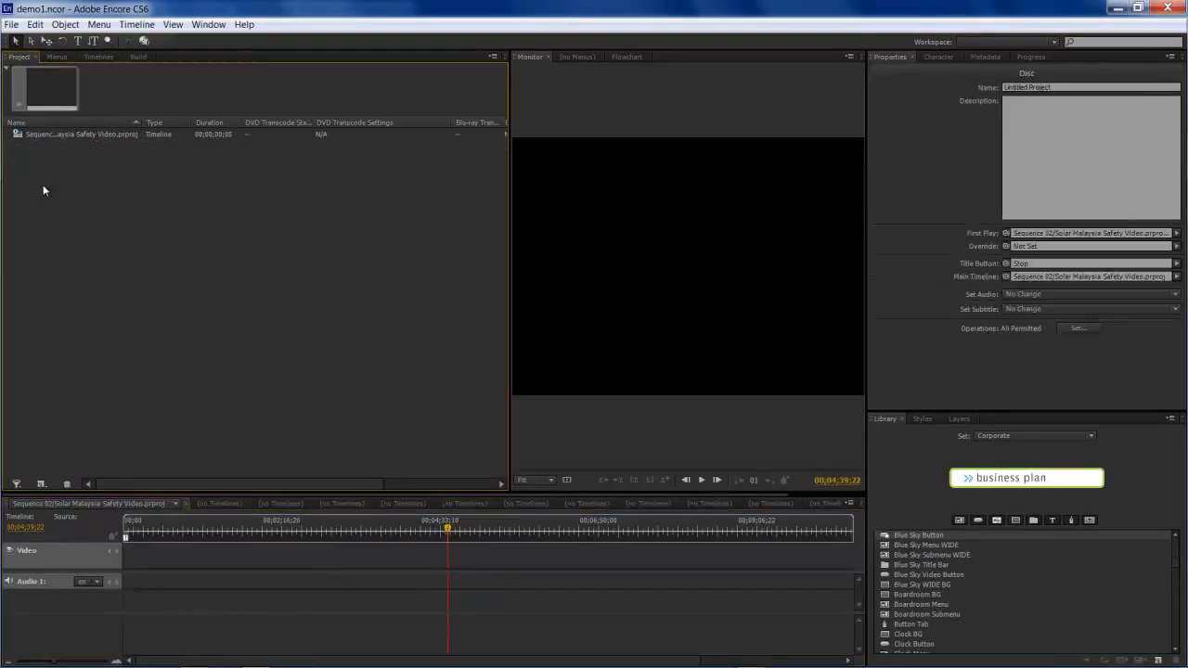
# Switch back to Premiere Pro and open the media export settings for Sequence 02
pyautogui.hotkey('alt', 'Tab')
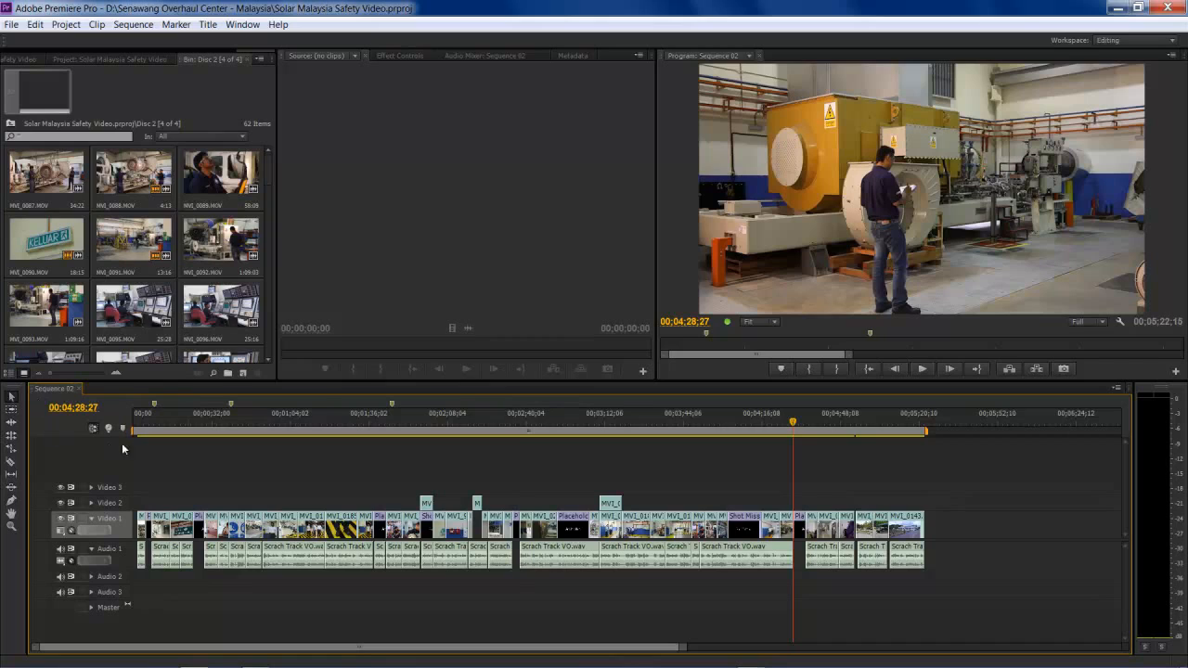
pyautogui.click(11, 28)
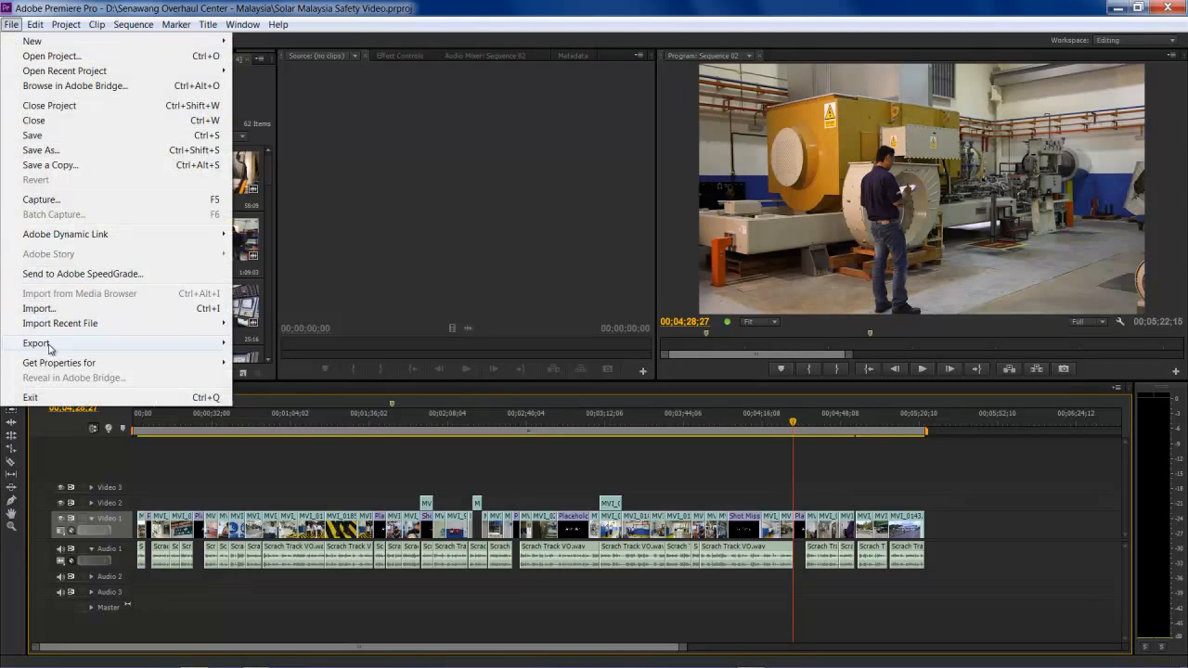
pyautogui.moveTo(49, 348)
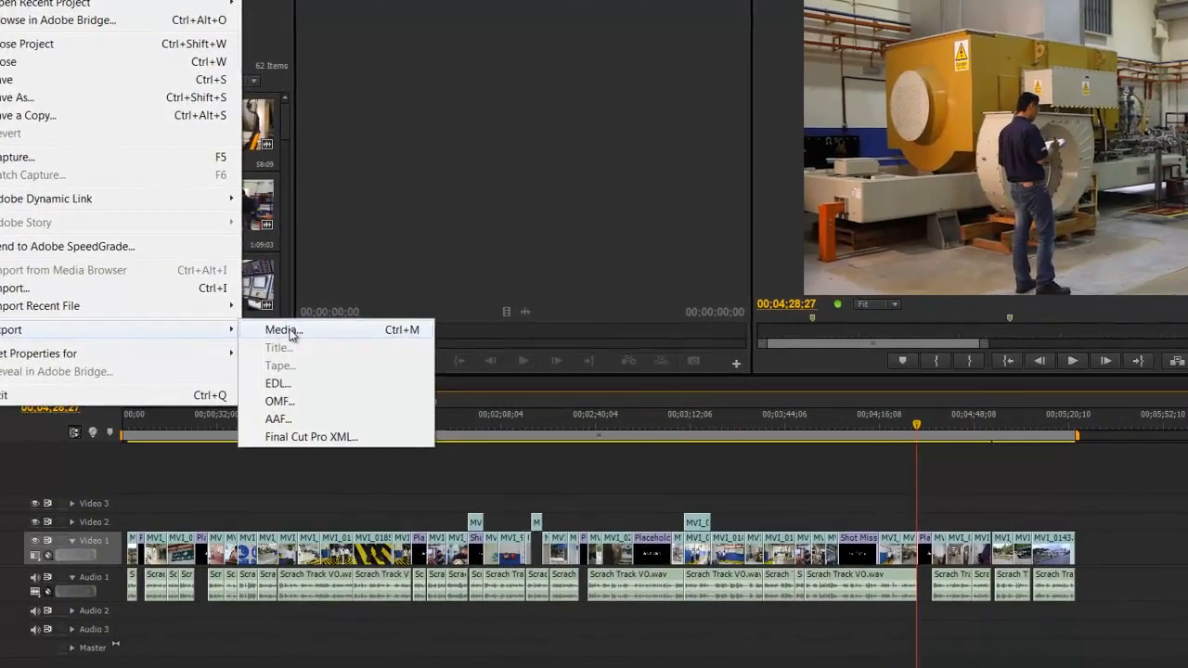
pyautogui.click(279, 339)
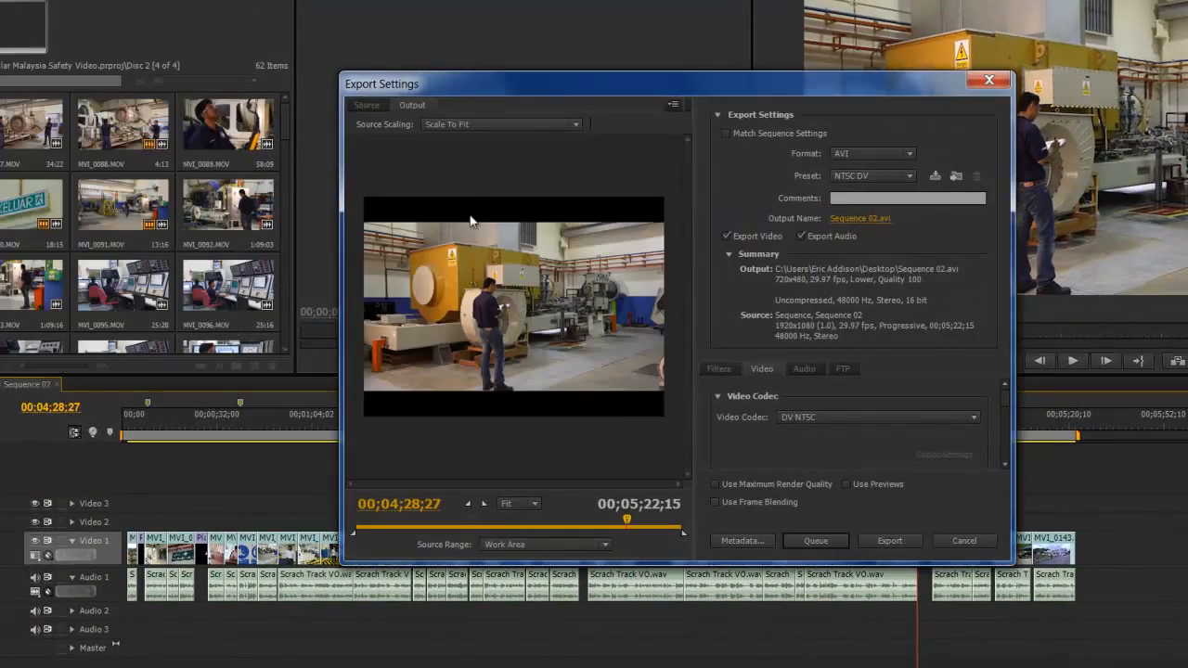
# Enlarge the export settings window and set the export format to MPEG2-DVD
pyautogui.moveTo(542, 87); pyautogui.dragTo(331, 29)
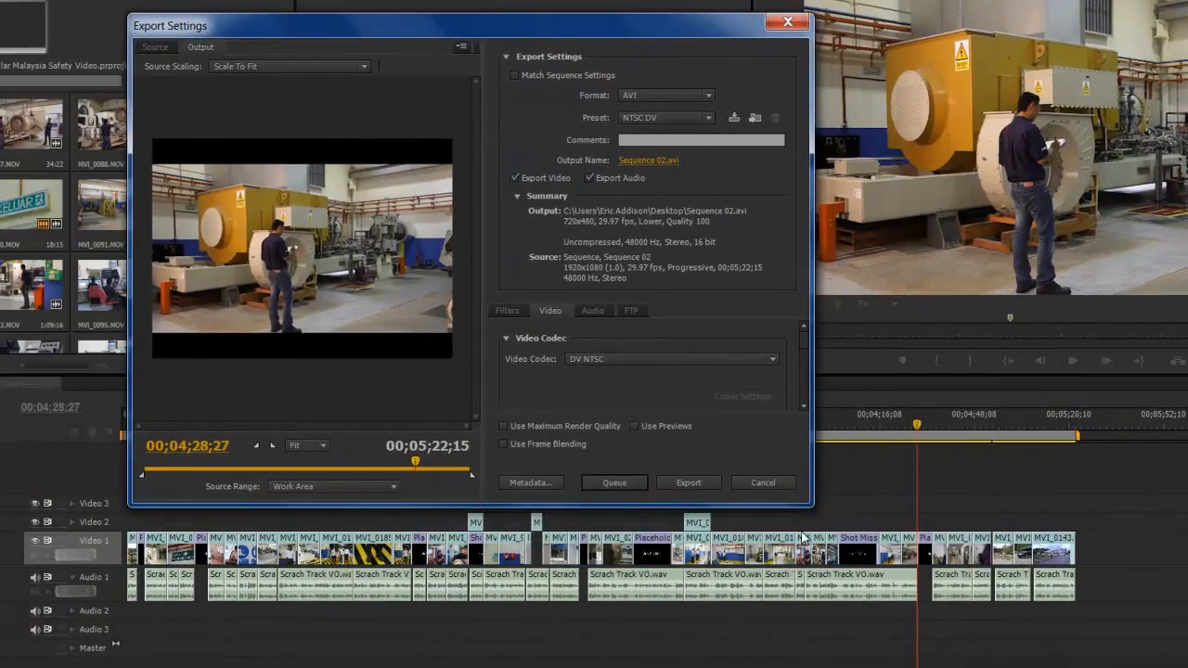
pyautogui.moveTo(809, 505); pyautogui.dragTo(1101, 664)
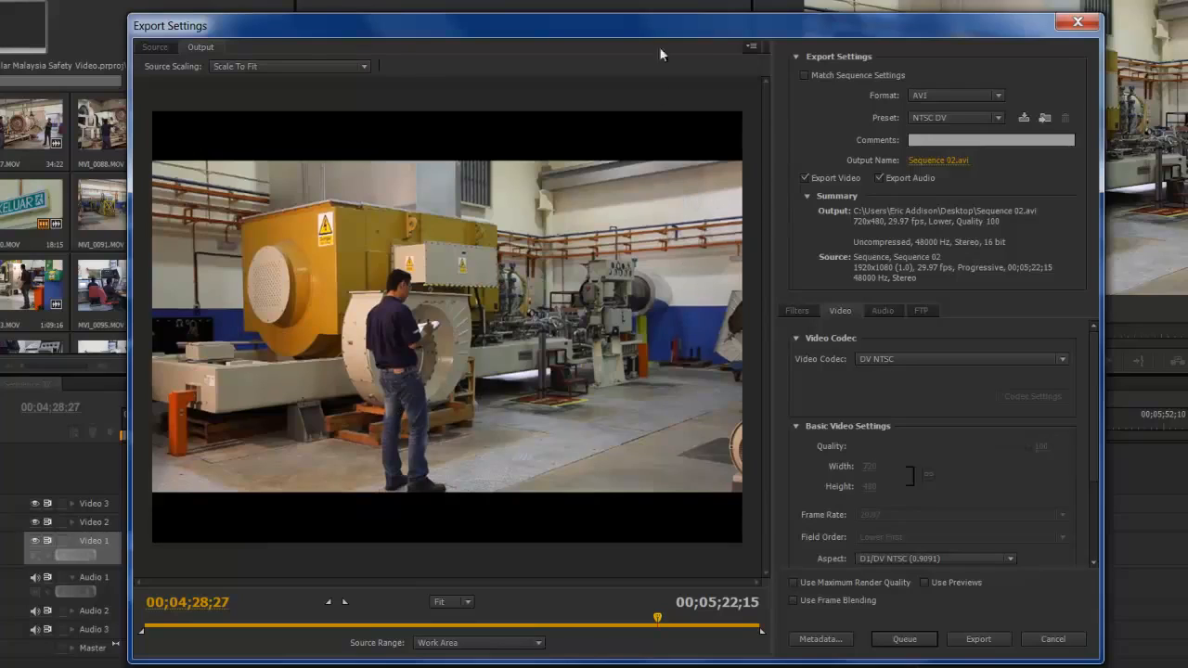
pyautogui.moveTo(650, 32); pyautogui.dragTo(608, 20)
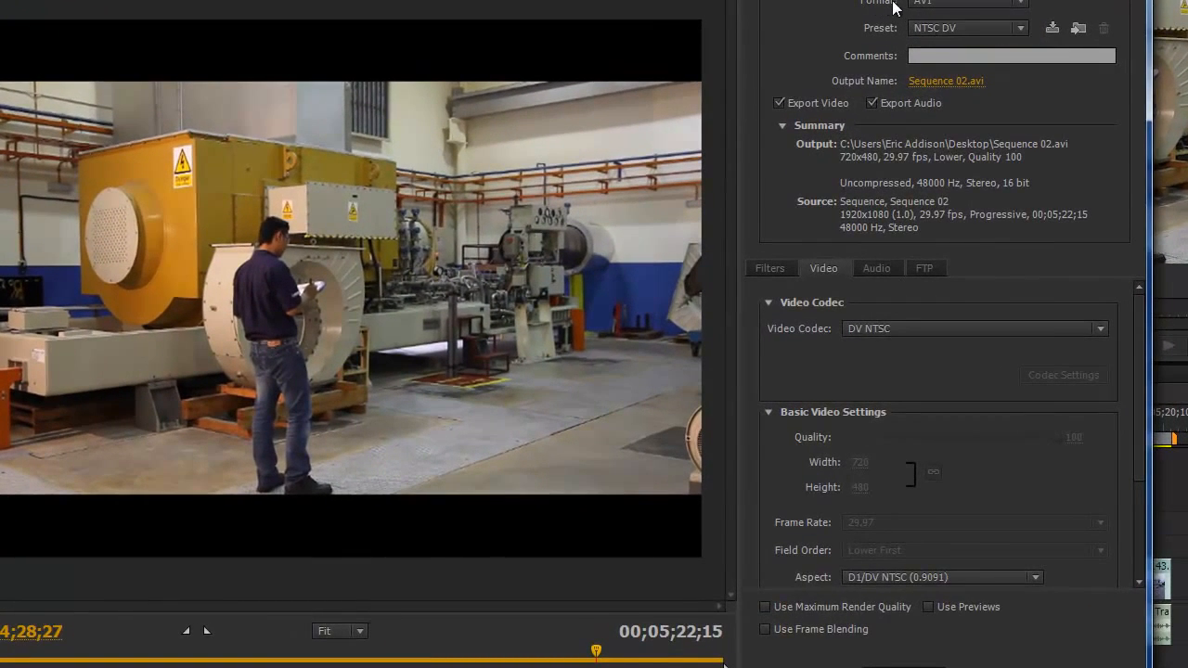
pyautogui.click(927, 3)
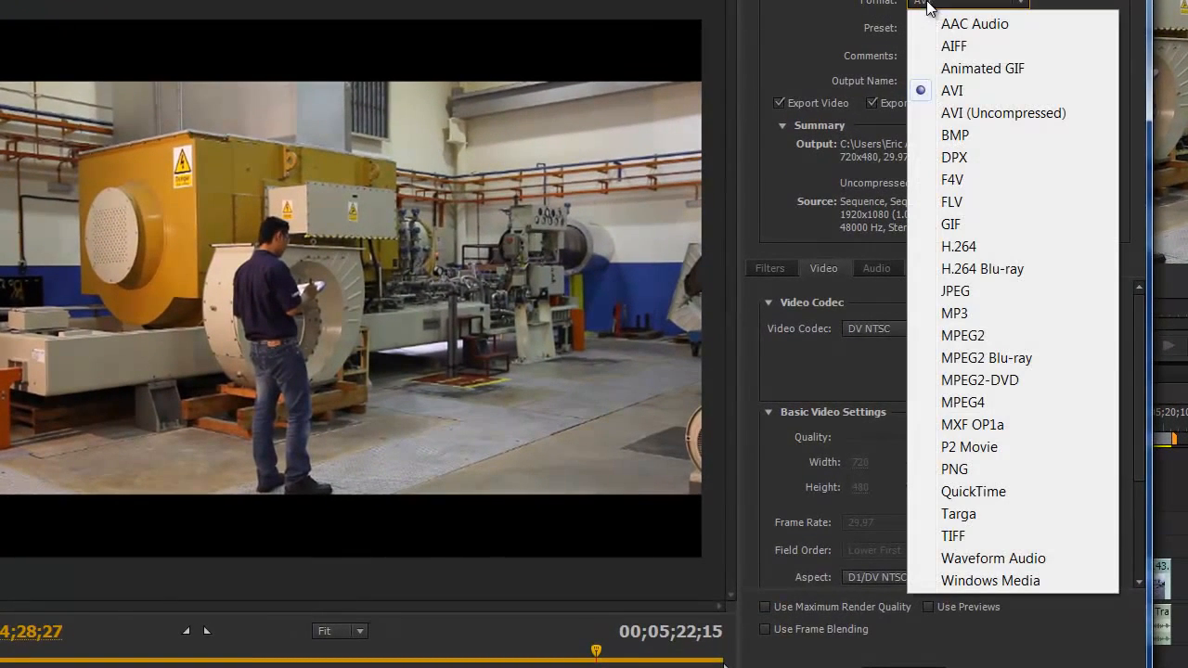
pyautogui.click(998, 390)
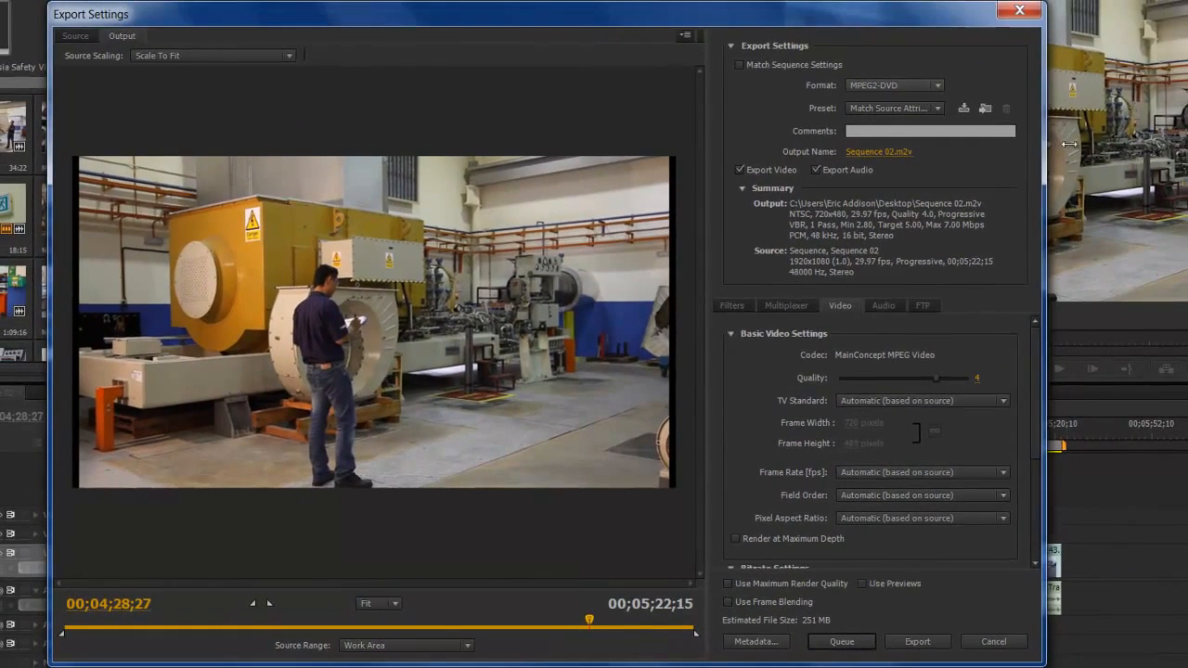
pyautogui.moveTo(1069, 144); pyautogui.dragTo(1159, 144)
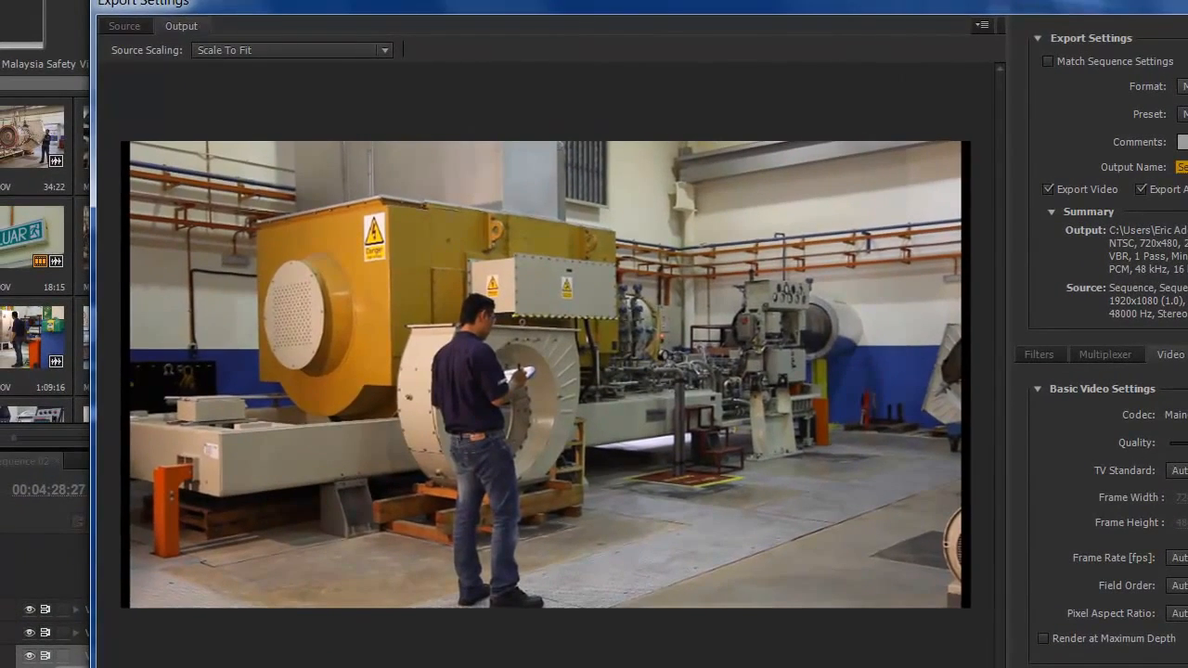
pyautogui.click(985, 156)
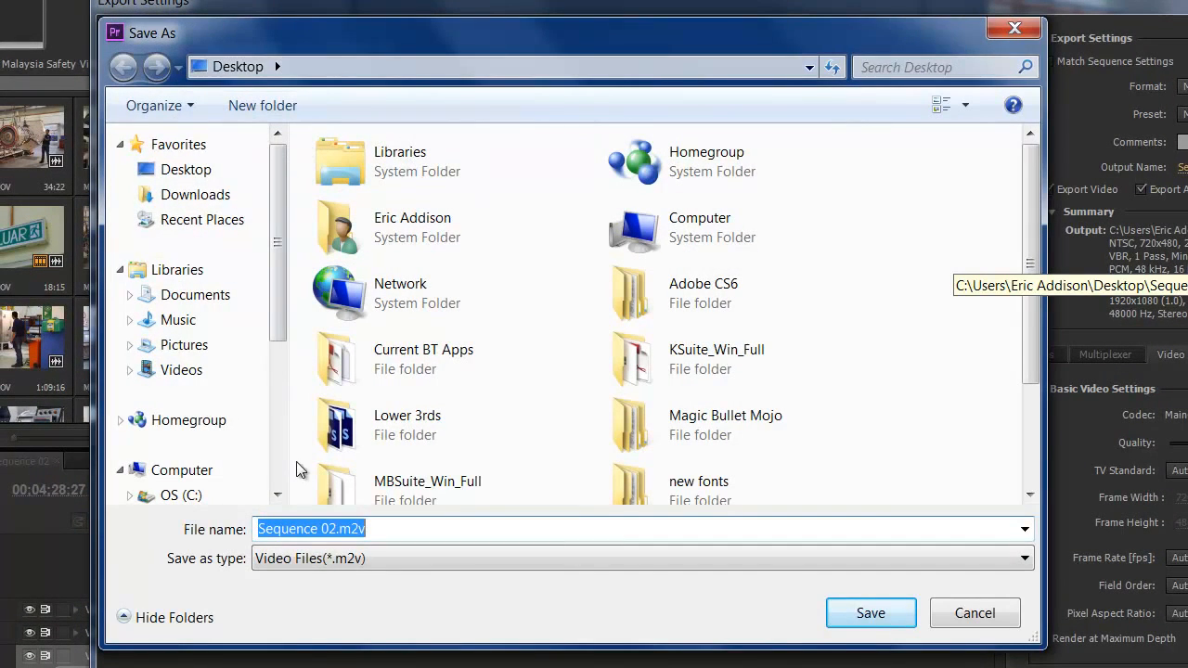
pyautogui.moveTo(1033, 320); pyautogui.dragTo(1020, 437)
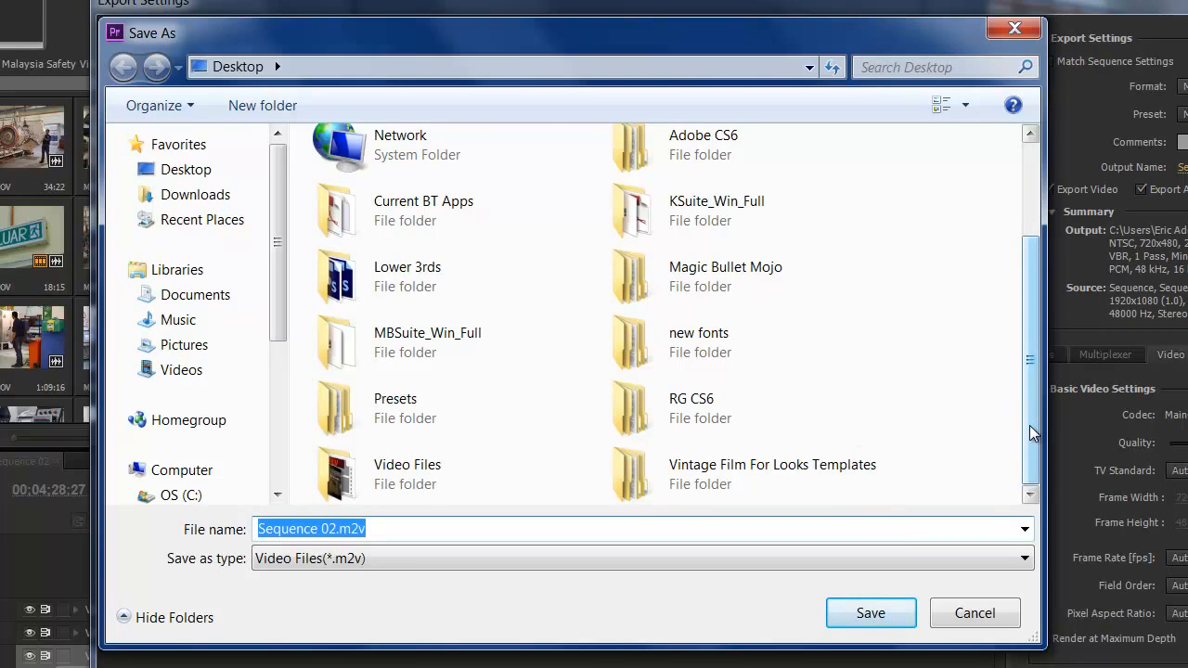
pyautogui.moveTo(1029, 425)
pyautogui.mouseDown()
pyautogui.moveTo(1034, 321)
pyautogui.moveTo(1028, 427)
pyautogui.mouseUp()
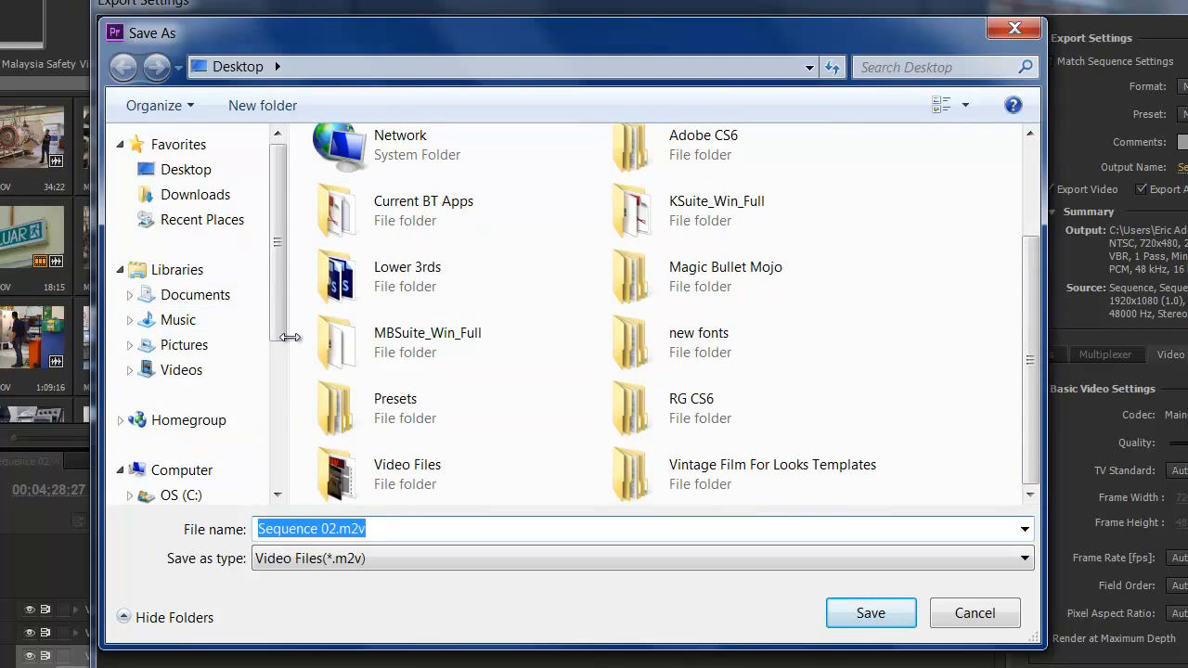
pyautogui.scroll(-2, 276, 335)
pyautogui.click(224, 365)
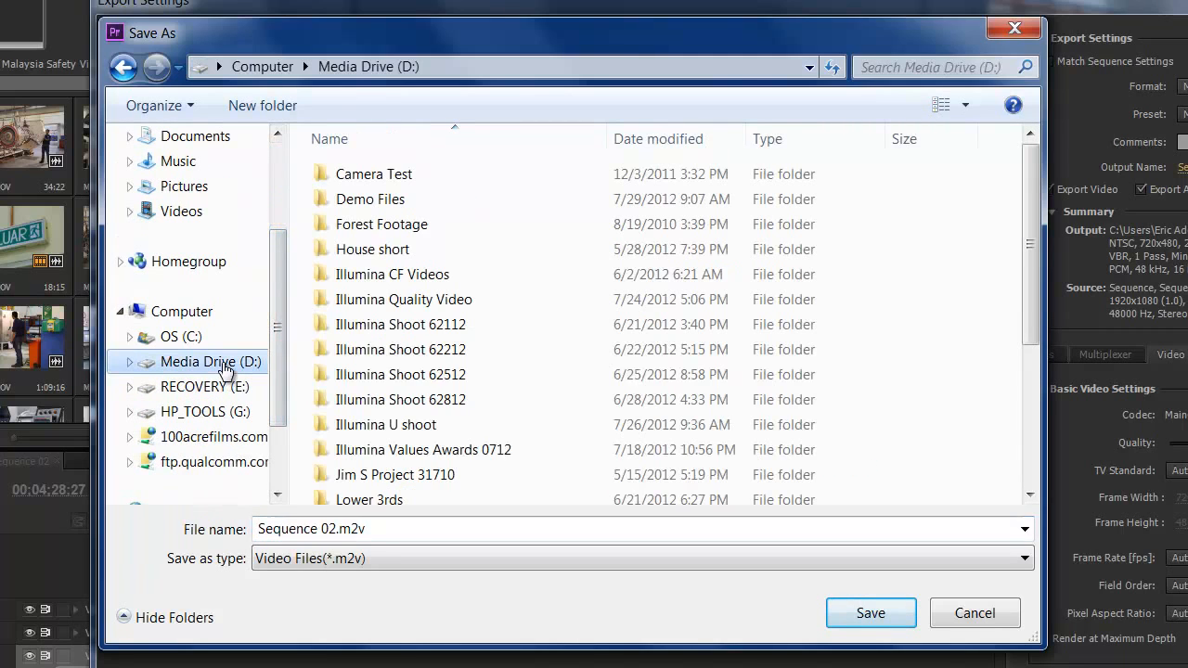
pyautogui.scroll(-3, 1020, 358)
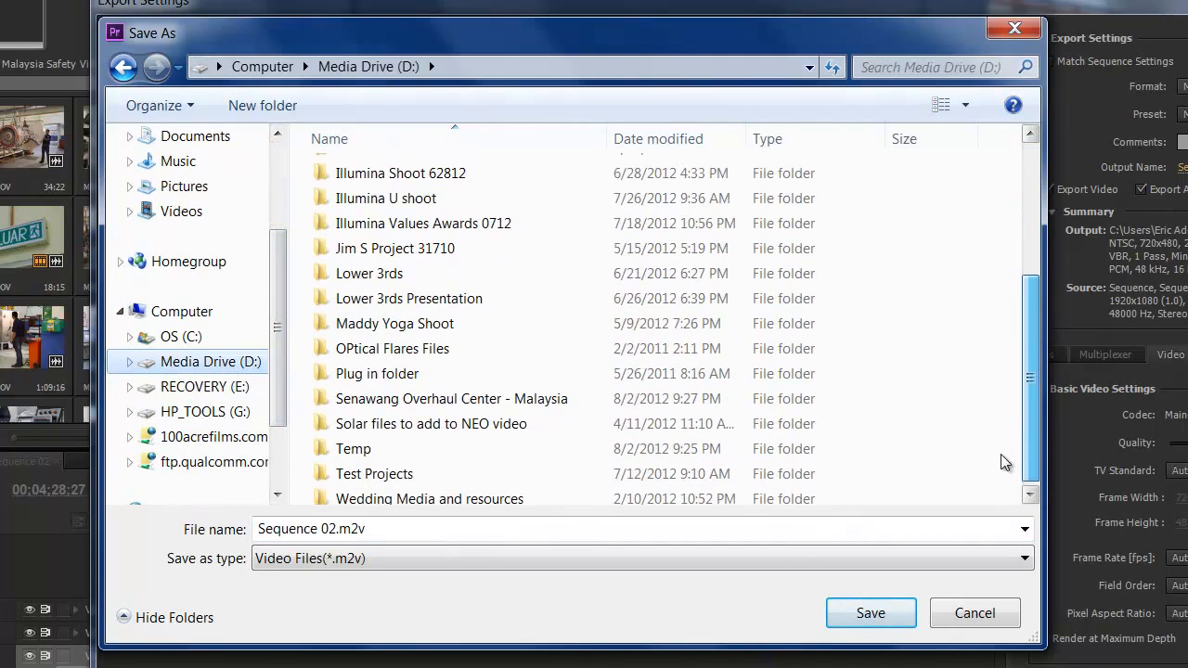
pyautogui.moveTo(1001, 455); pyautogui.dragTo(1000, 460)
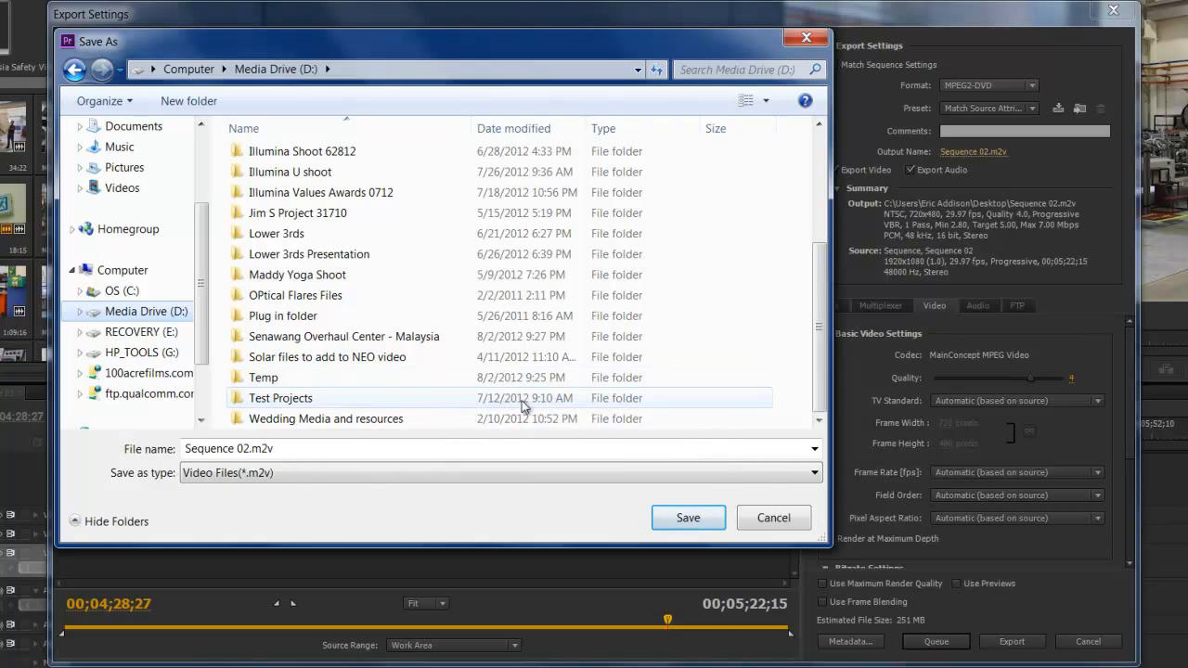
pyautogui.click(770, 519)
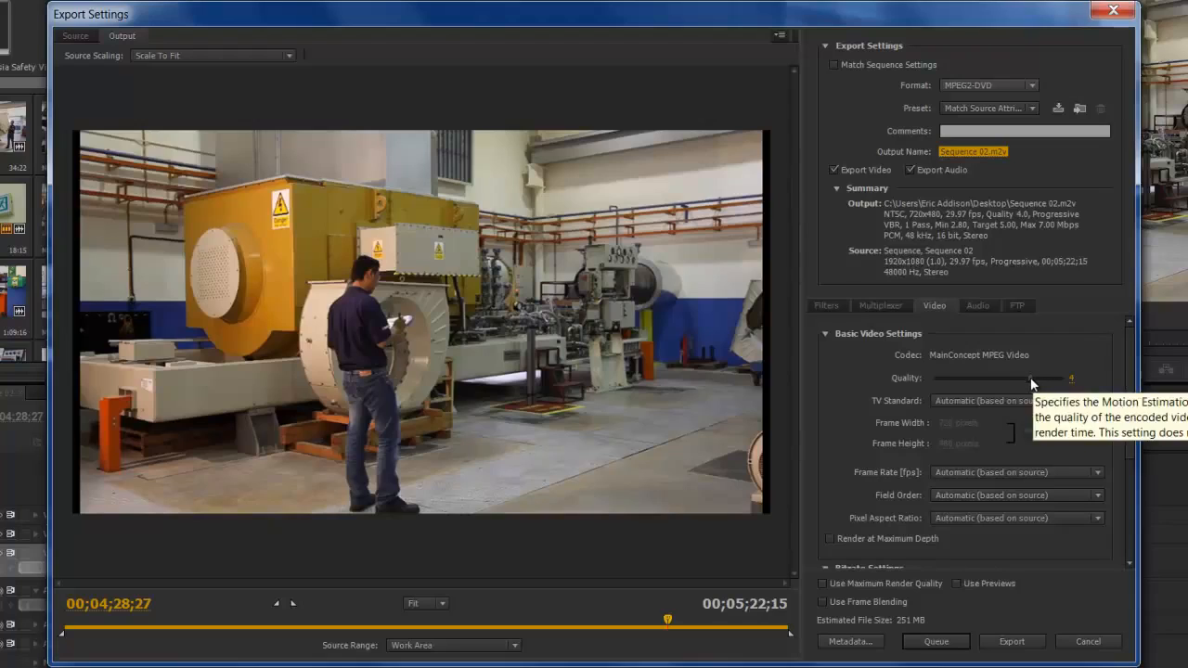
# Set the video quality to 5 and the bitrate encoding to VBR, 2 Pass, keeping the field order automatic based on source
pyautogui.moveTo(1030, 383); pyautogui.dragTo(1113, 499)
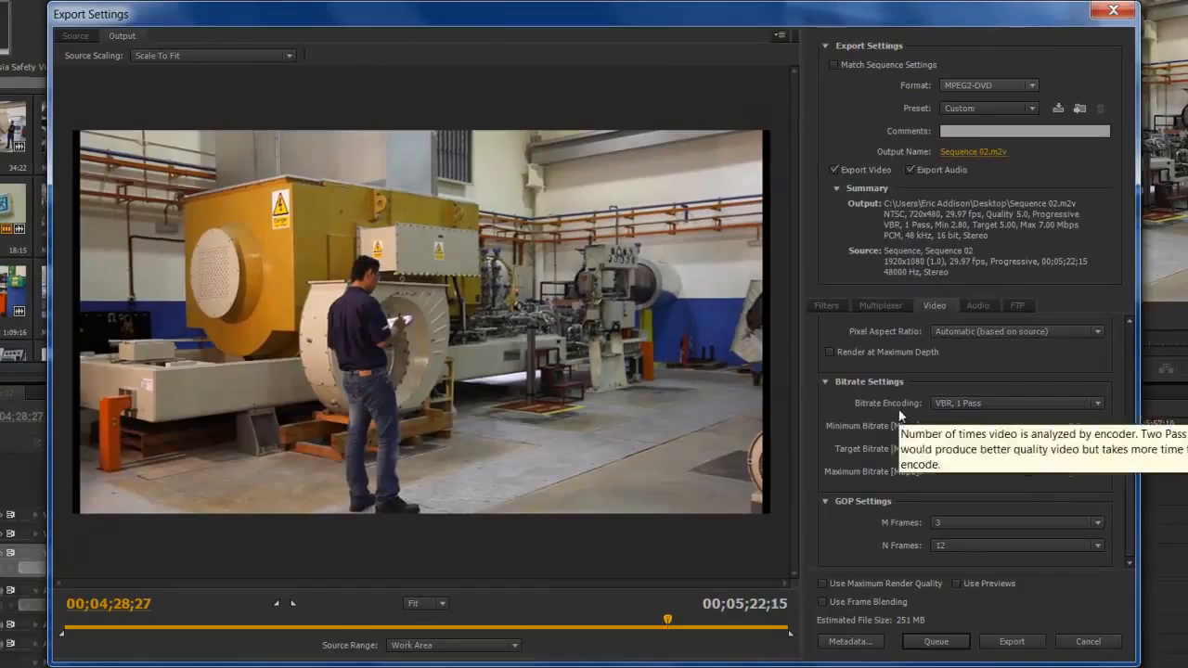
pyautogui.click(986, 404)
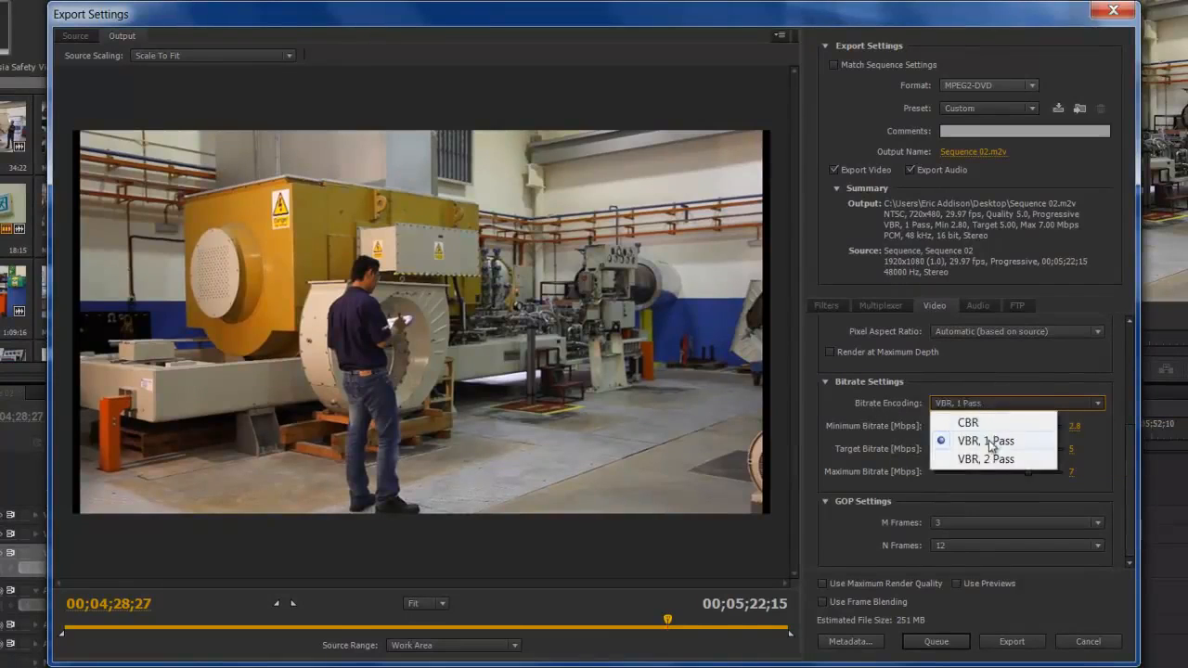
pyautogui.click(989, 458)
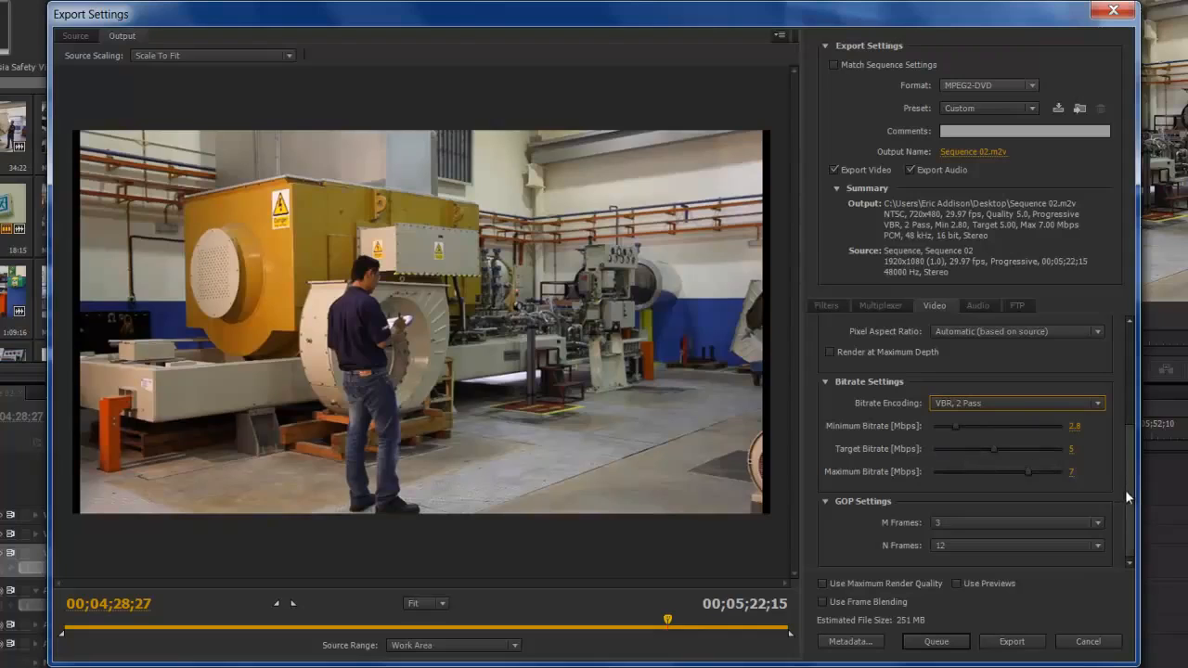
pyautogui.moveTo(1125, 493); pyautogui.dragTo(1123, 371)
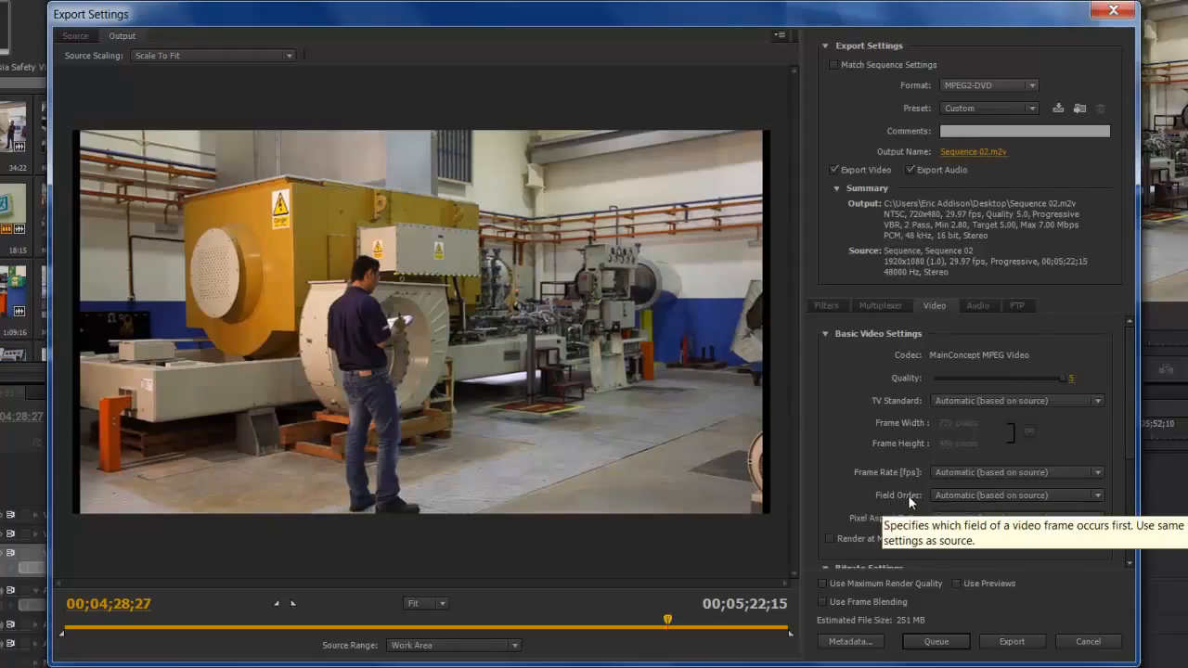
pyautogui.click(1018, 494)
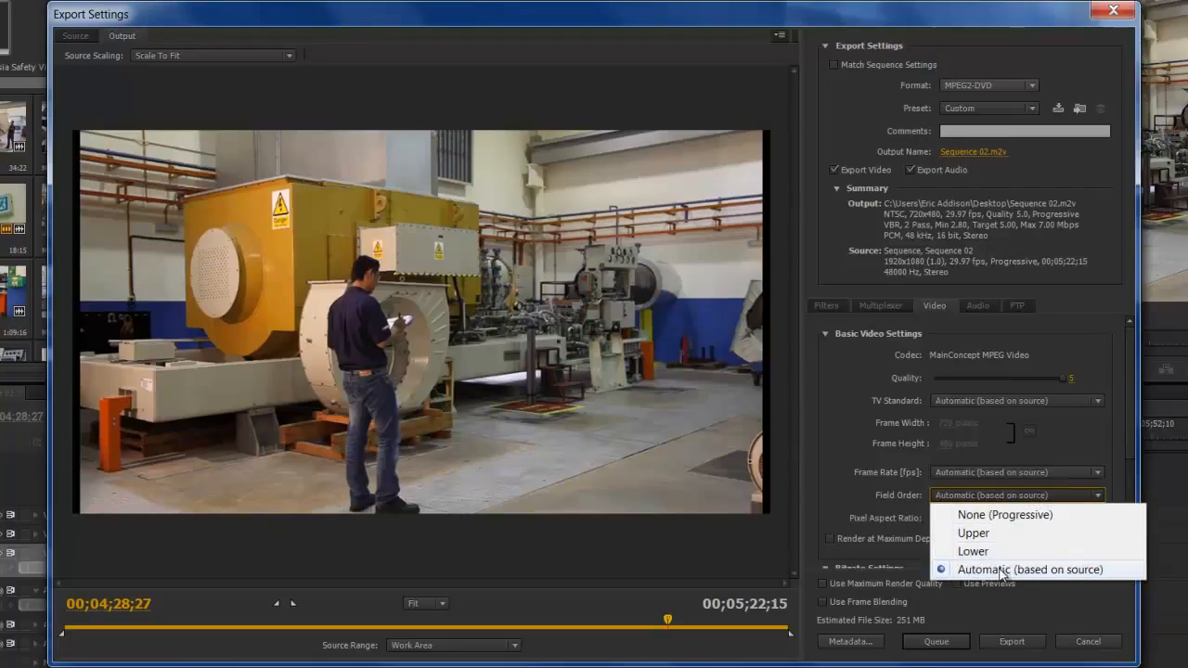
pyautogui.click(1082, 348)
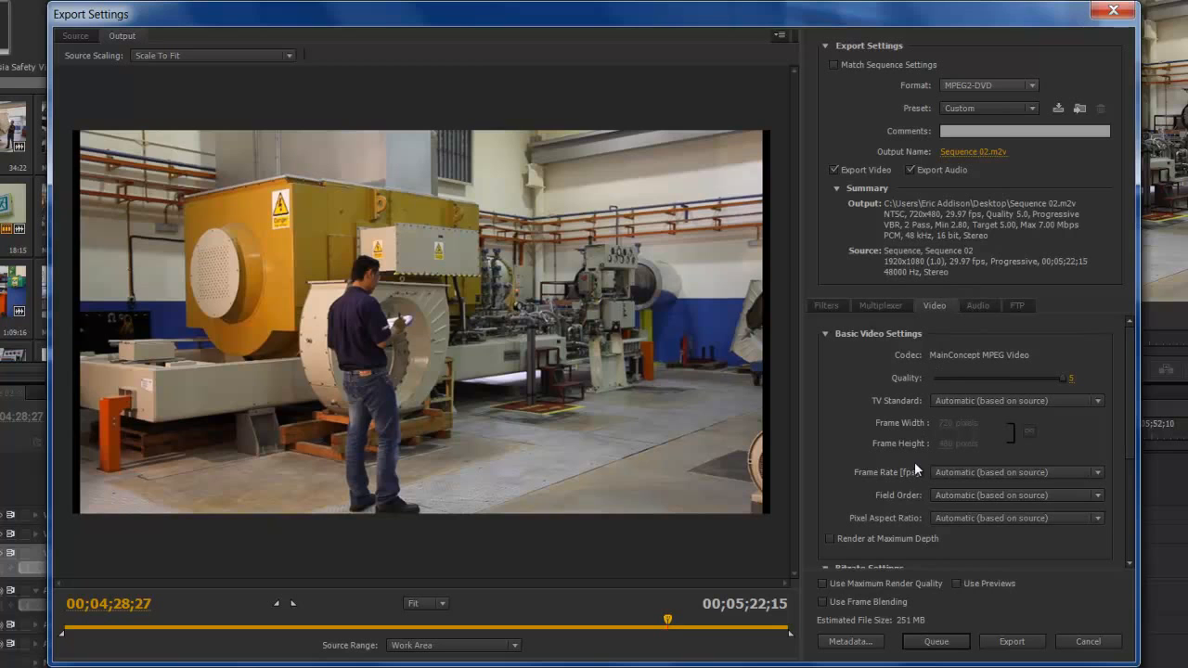
# Turn on maximum render quality and queue the Sequence 02 export
pyautogui.moveTo(1126, 418); pyautogui.dragTo(1127, 509)
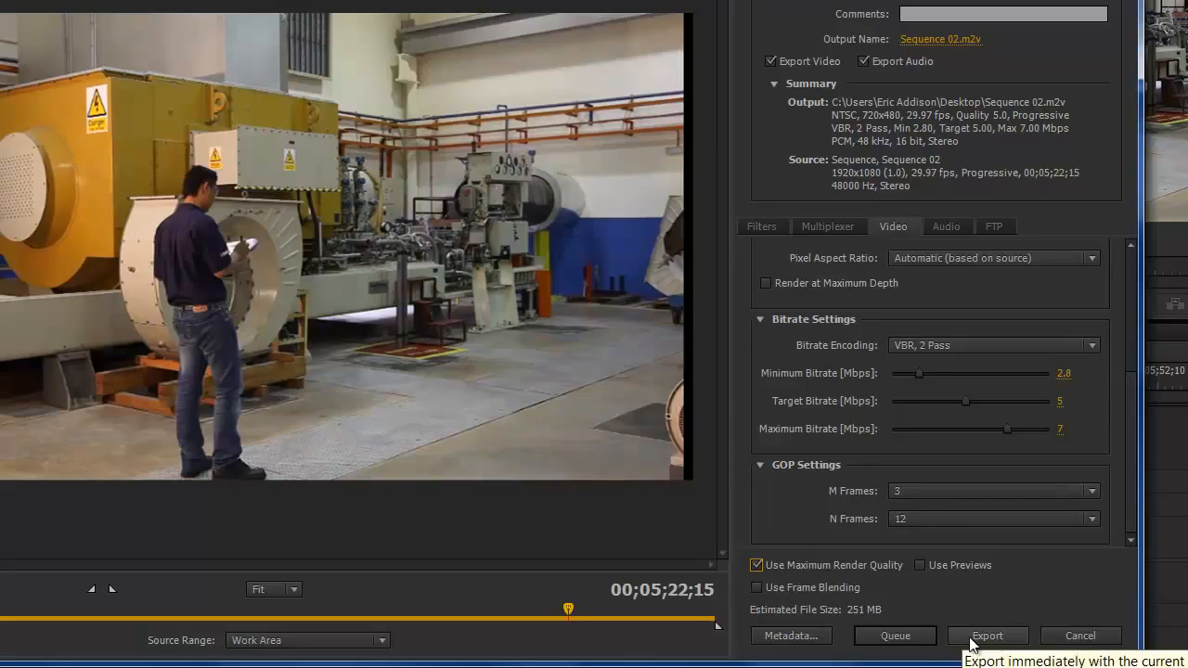
pyautogui.click(901, 638)
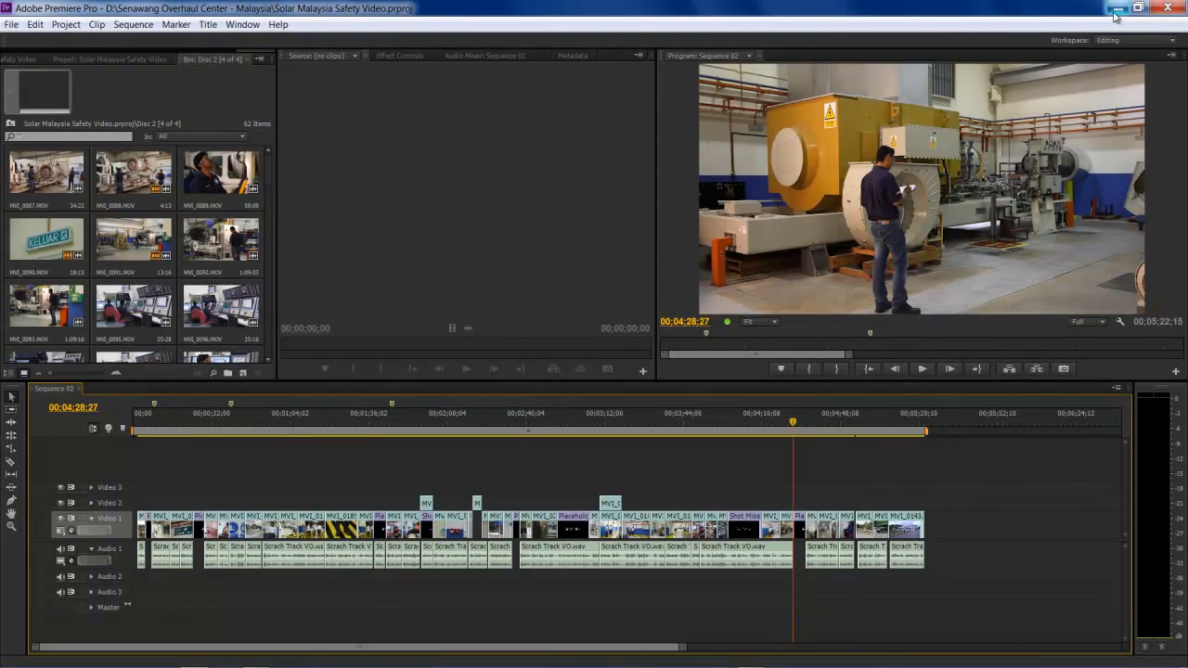
# Minimize the open programs and examine the exported files in the 31710 project's DVD Files folder on Media Drive (D:)
pyautogui.click(1115, 12)
pyautogui.click(1117, 12)
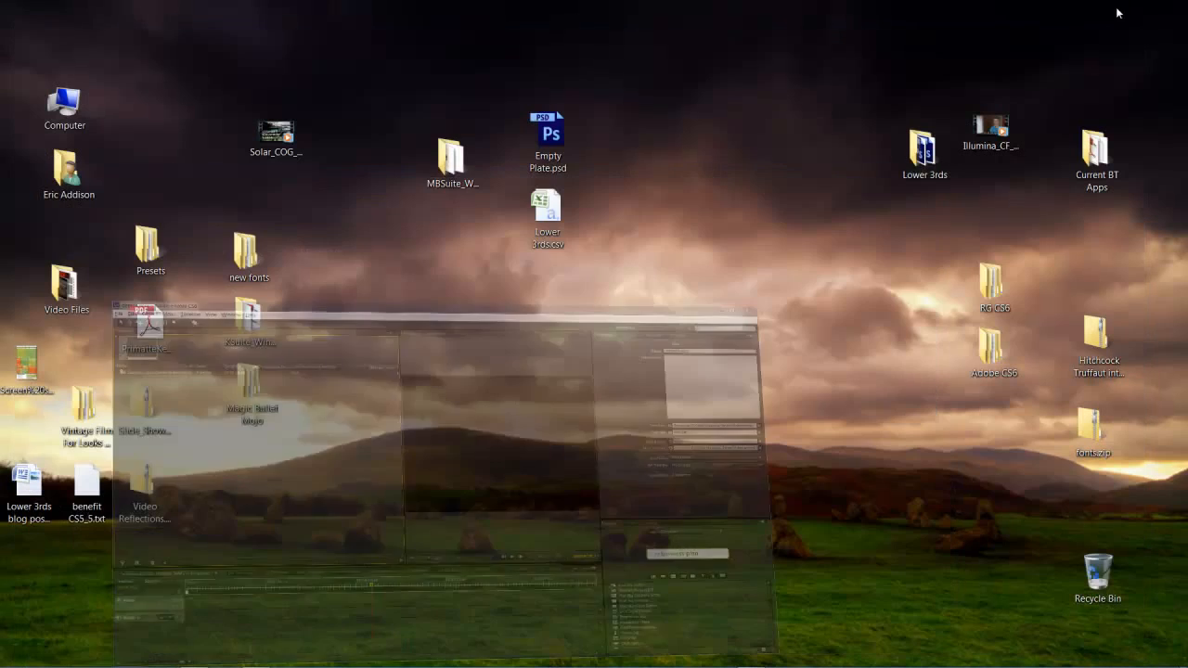
pyautogui.doubleClick(63, 104)
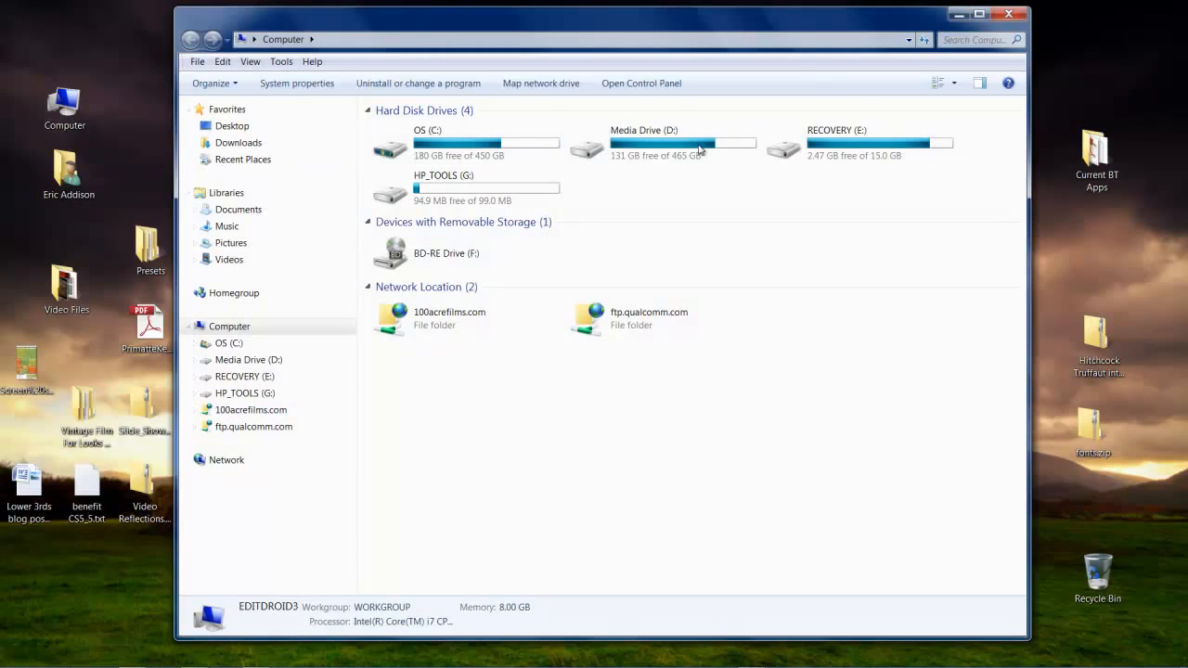
pyautogui.doubleClick(584, 156)
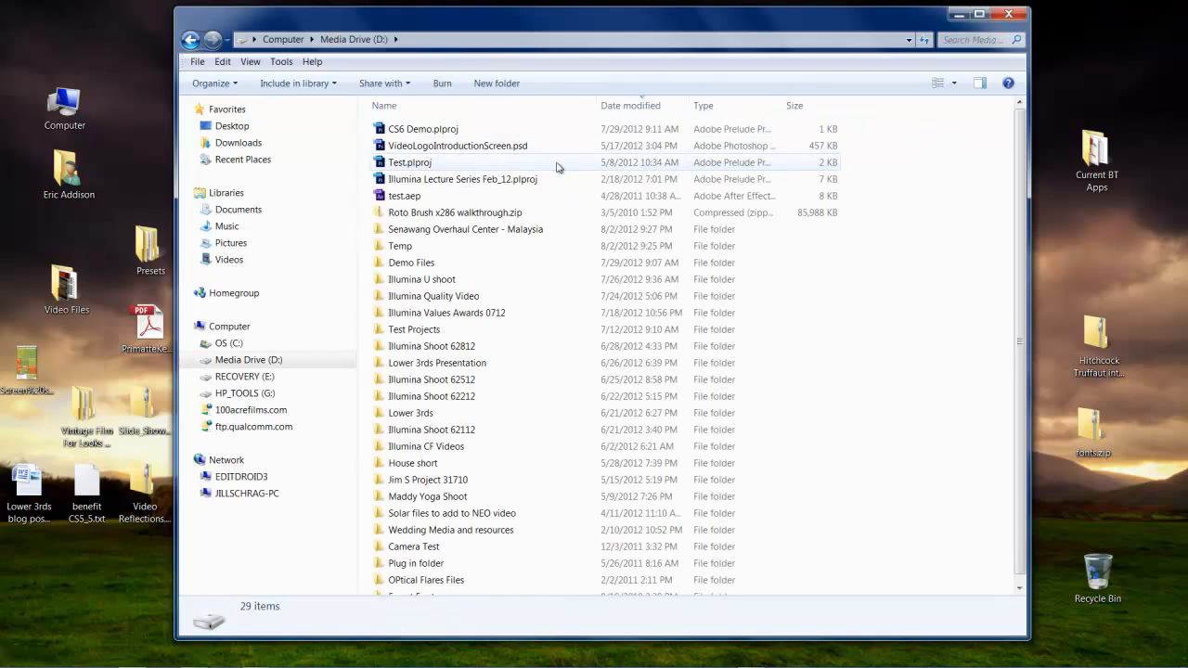
pyautogui.scroll(-1, 485, 440)
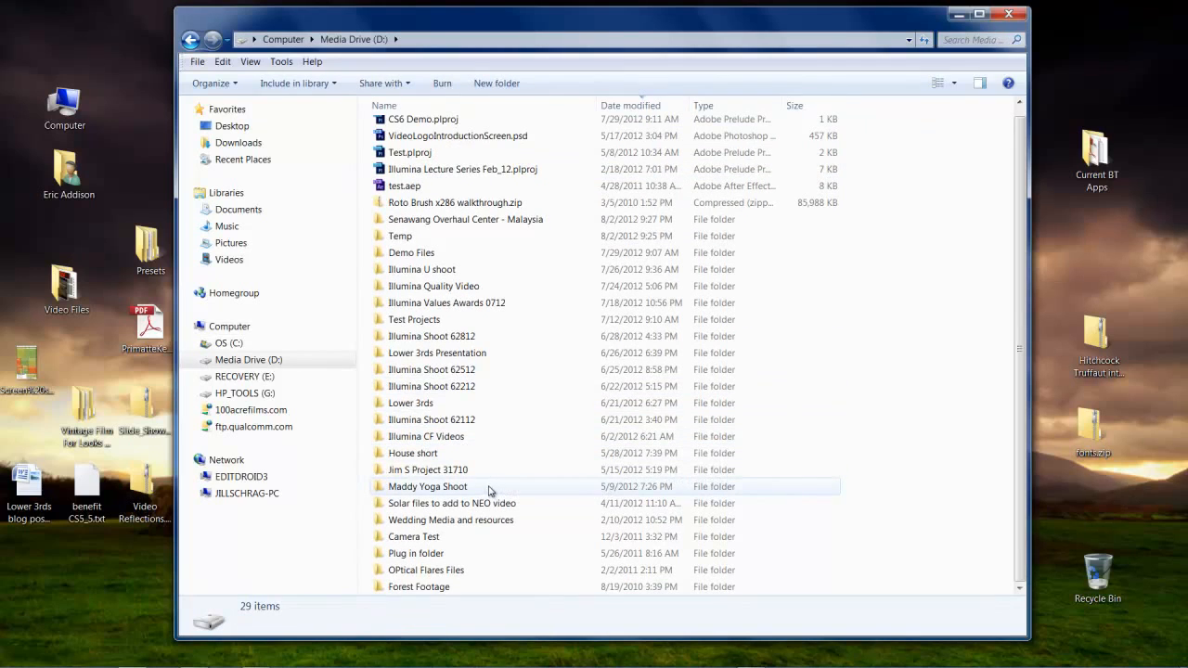
pyautogui.doubleClick(450, 470)
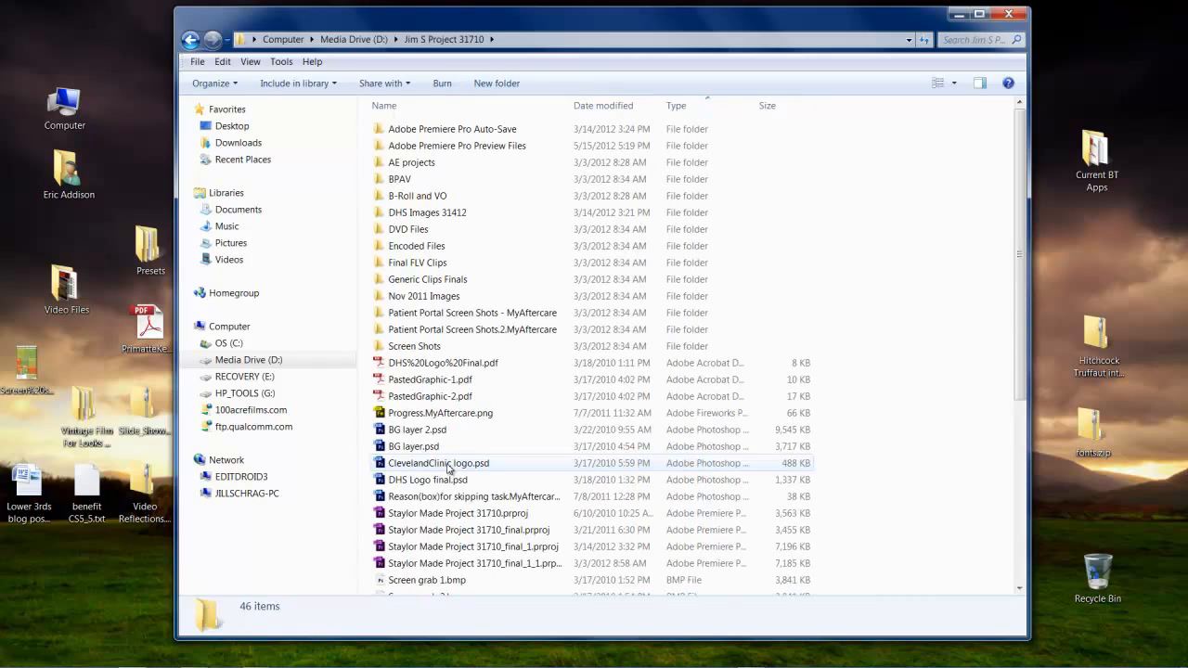
pyautogui.doubleClick(408, 229)
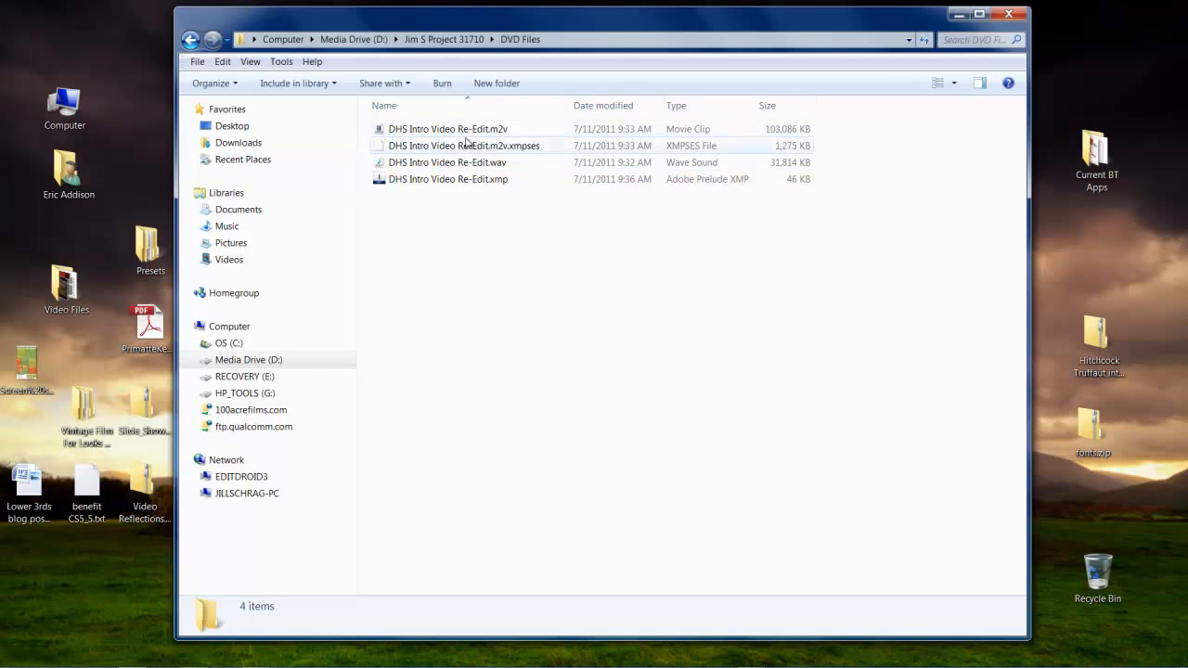
pyautogui.click(1018, 14)
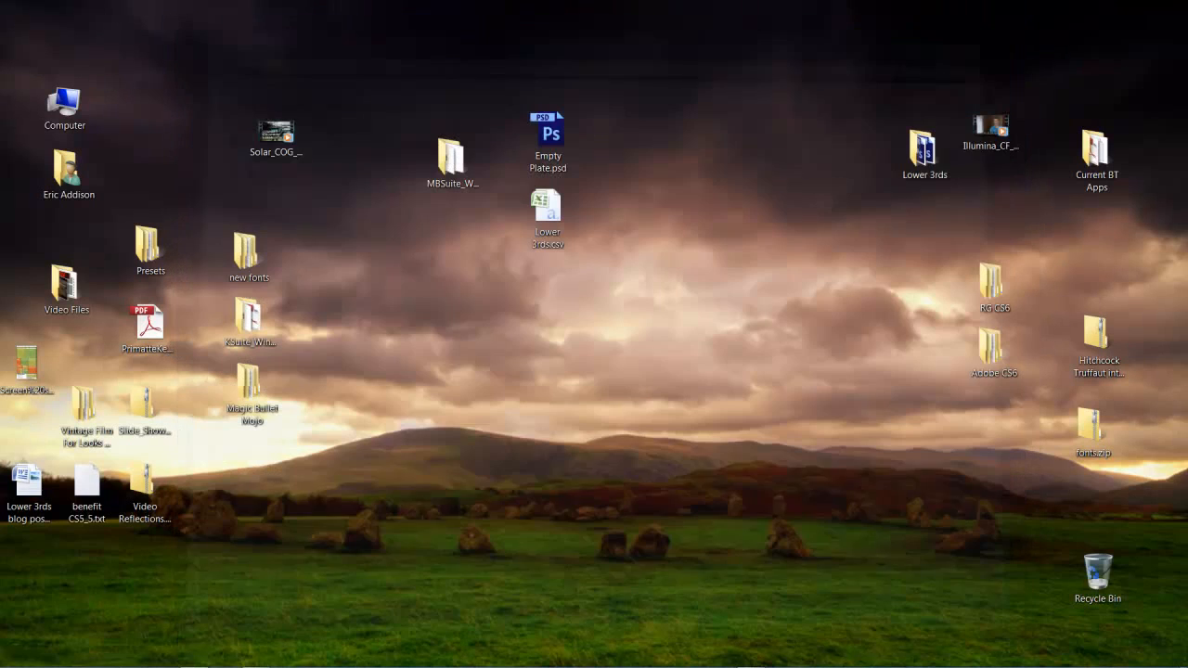
# Switch to Adobe Encore and import DHS Intro Video Re-Edit.m2v and .wav as assets from the 31710 project's DVD Files folder on Media Drive (D:)
pyautogui.click(256, 661)
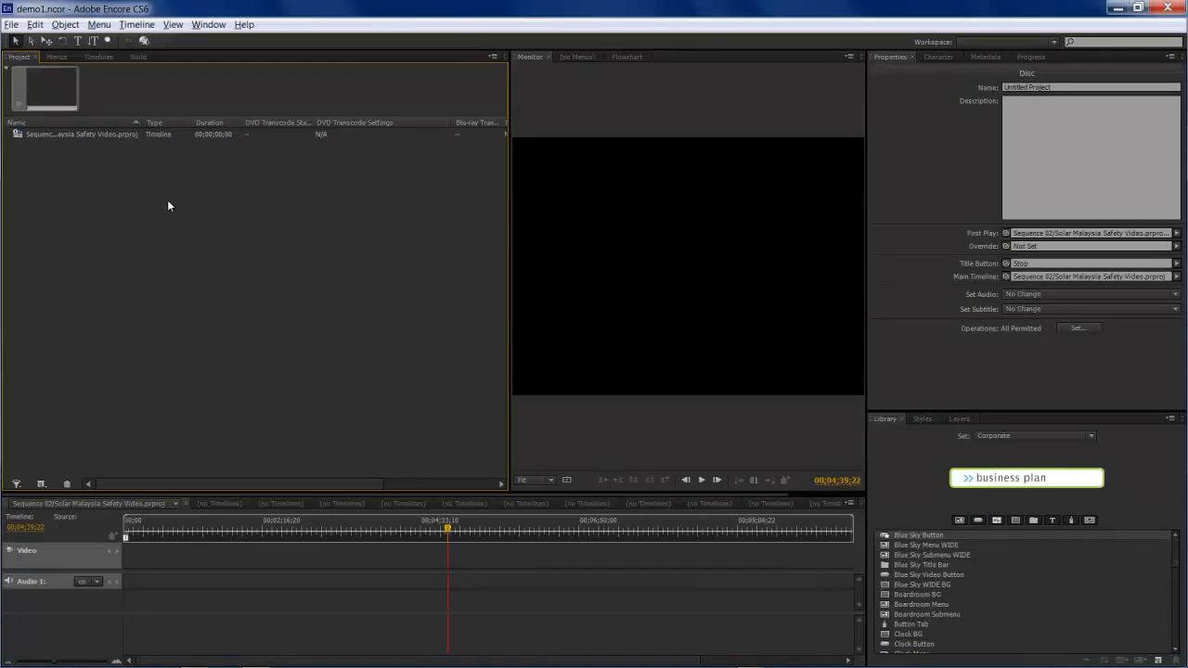
pyautogui.click(11, 24)
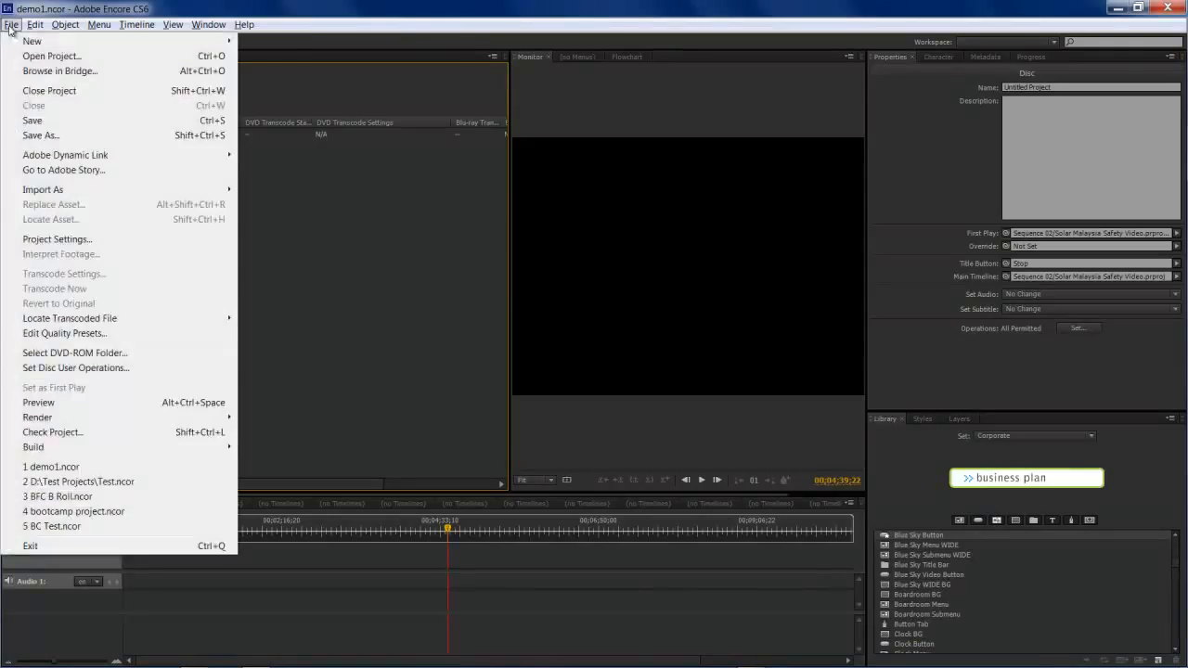
pyautogui.moveTo(48, 193)
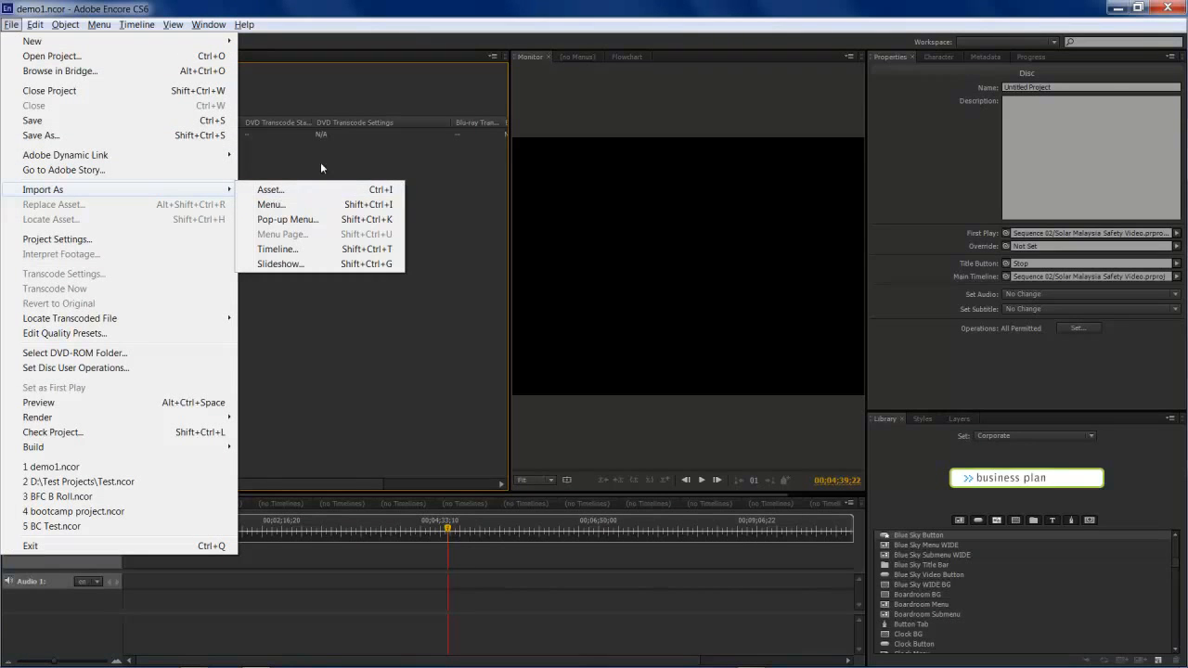
pyautogui.click(272, 189)
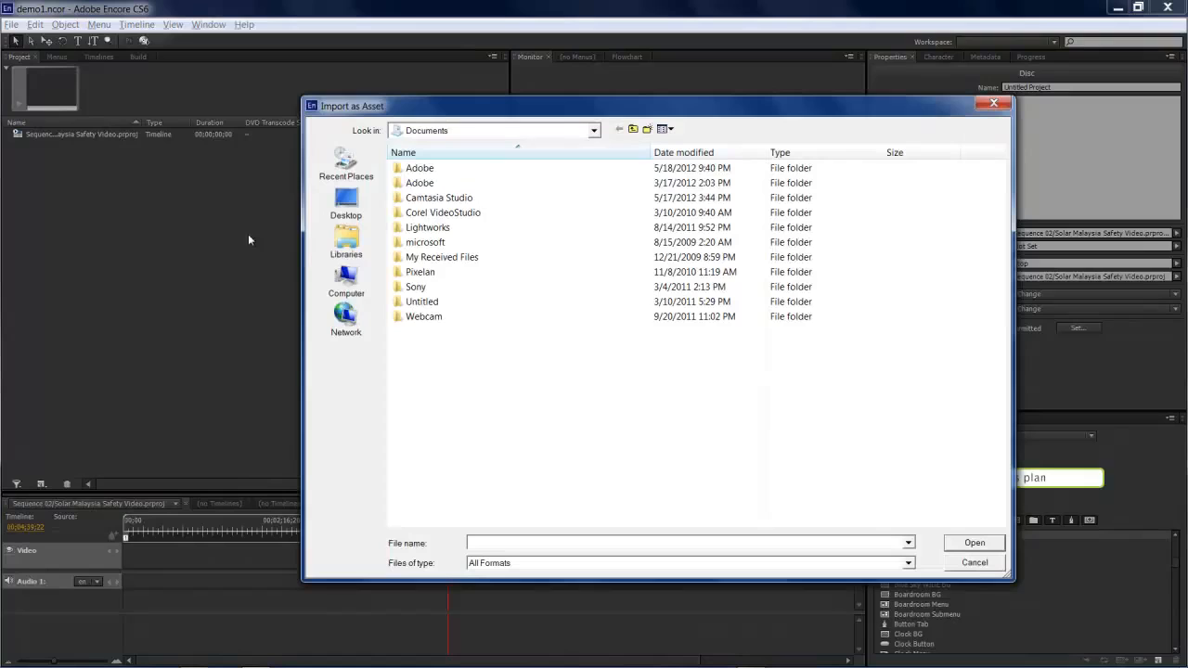
pyautogui.click(347, 280)
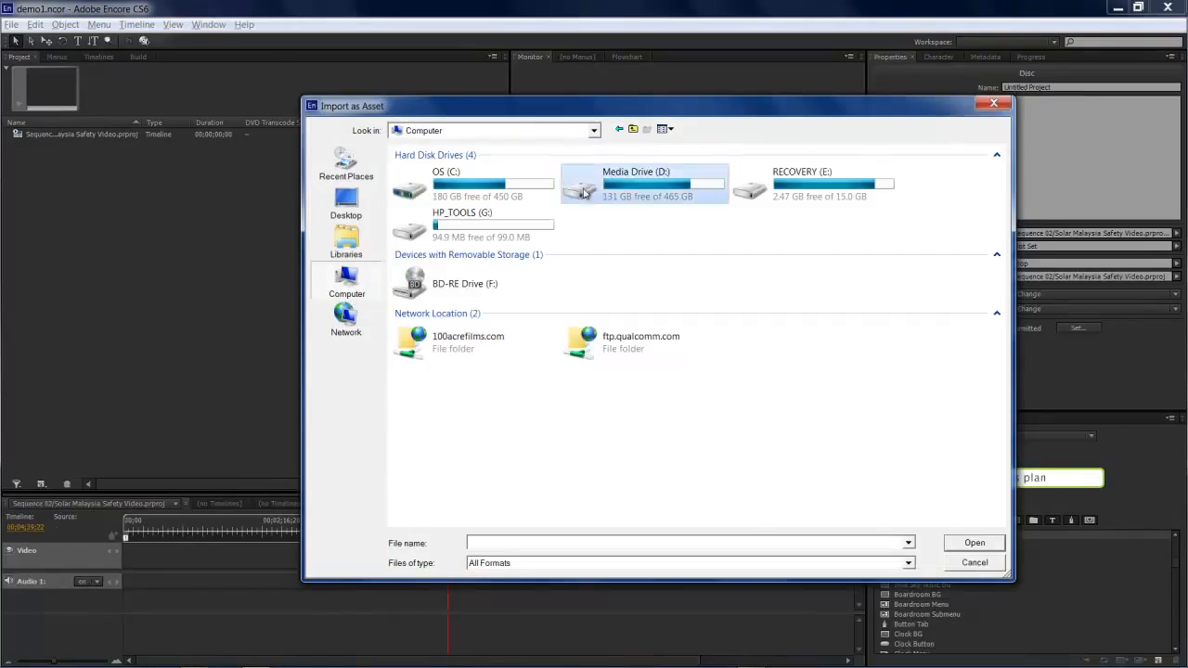
pyautogui.doubleClick(692, 197)
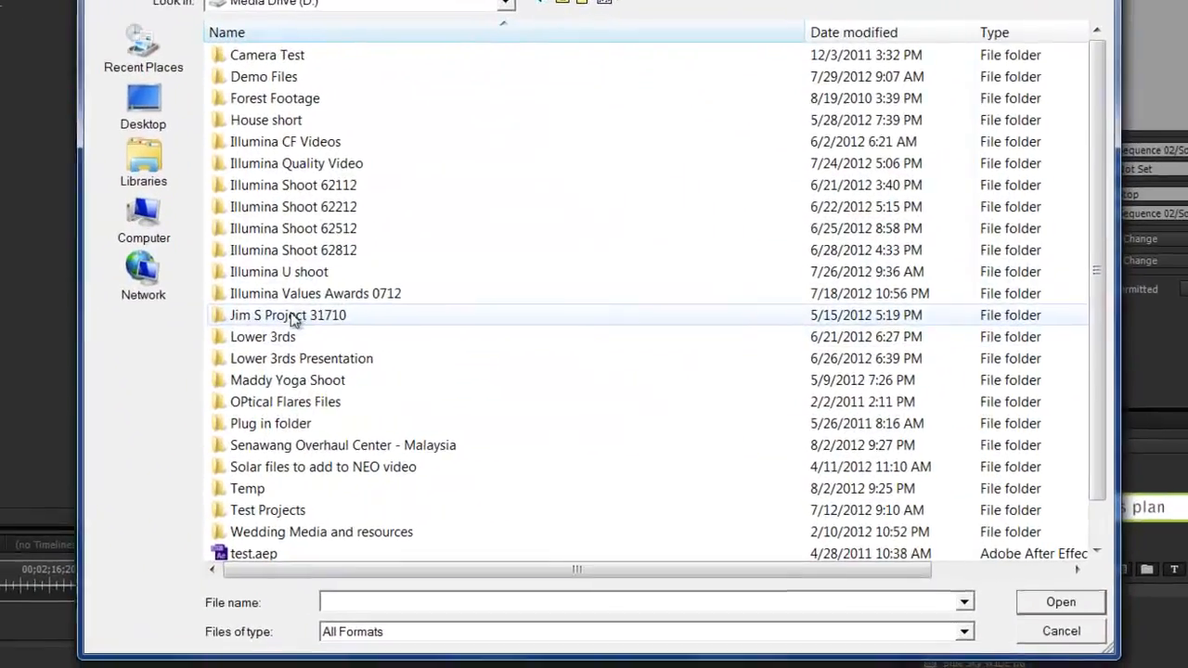
pyautogui.doubleClick(446, 348)
pyautogui.doubleClick(262, 179)
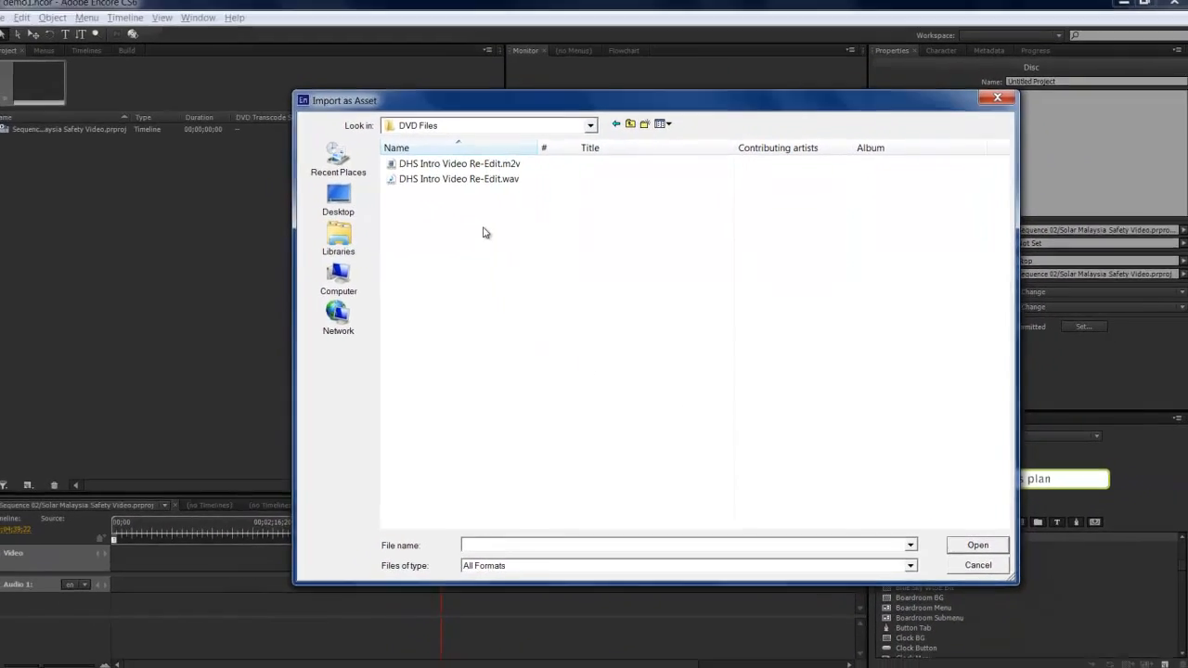
pyautogui.moveTo(482, 233); pyautogui.dragTo(406, 145)
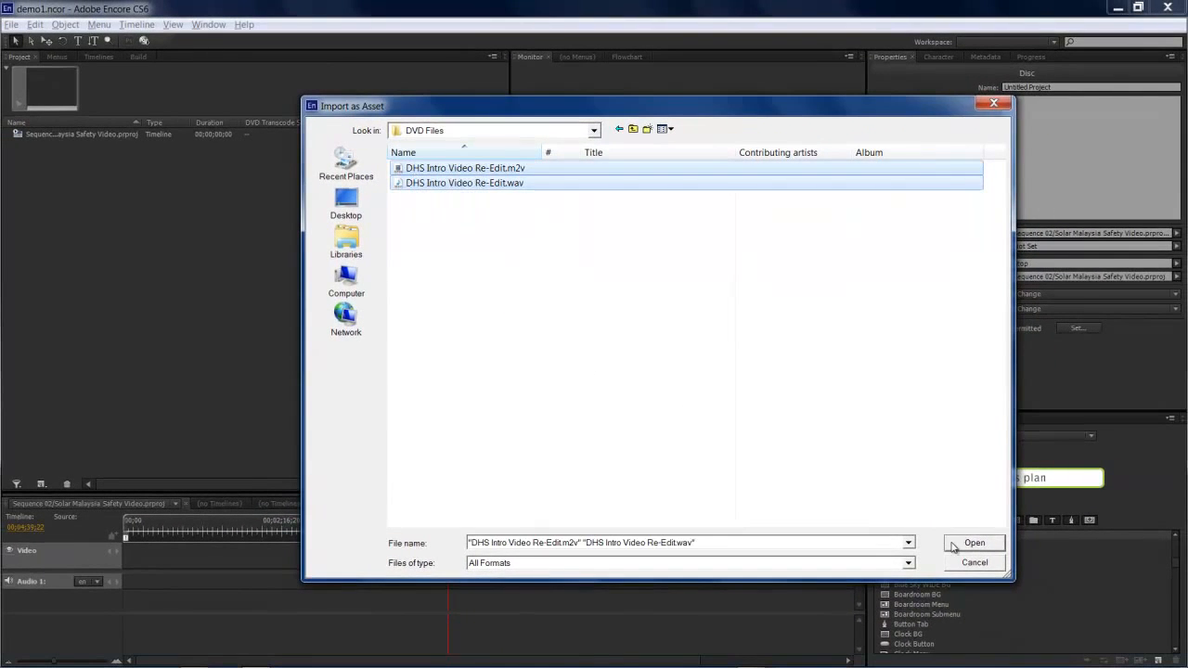
pyautogui.click(965, 547)
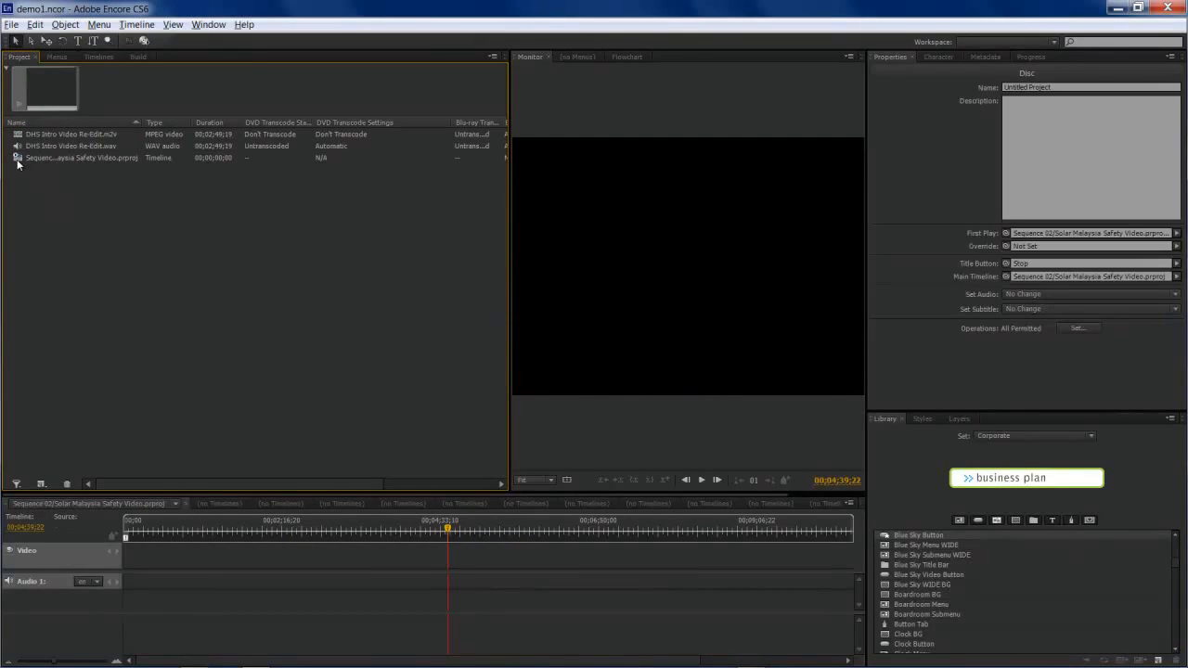
# Delete the Sequence 02/Solar Malaysia Safety Video.prproj timeline from the project
pyautogui.click(18, 161)
pyautogui.press('Delete')
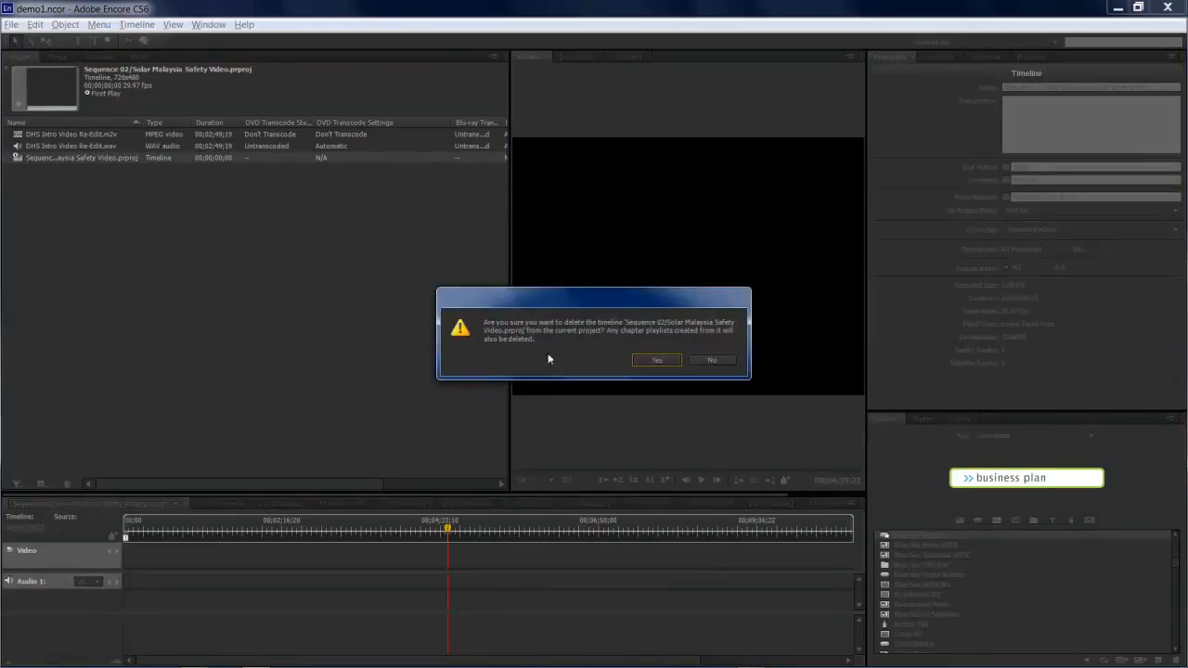
pyautogui.click(657, 359)
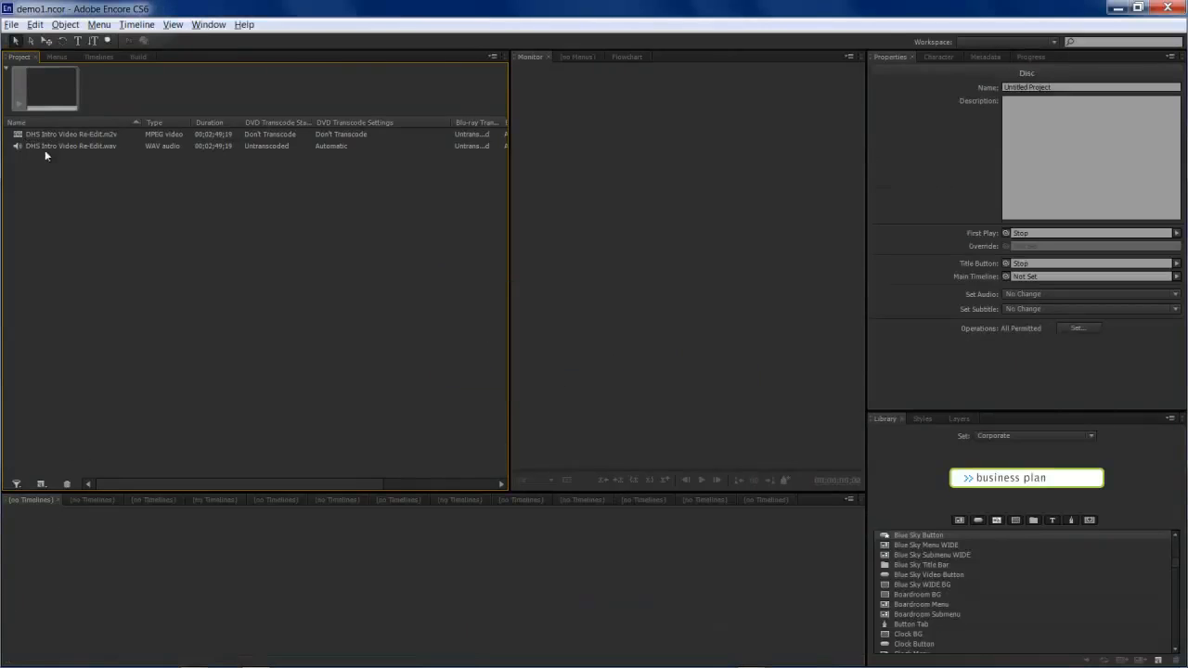
# Create a timeline from the imported video and audio assets together, and scrub it to about 00;00;25;10
pyautogui.moveTo(49, 158); pyautogui.dragTo(15, 133)
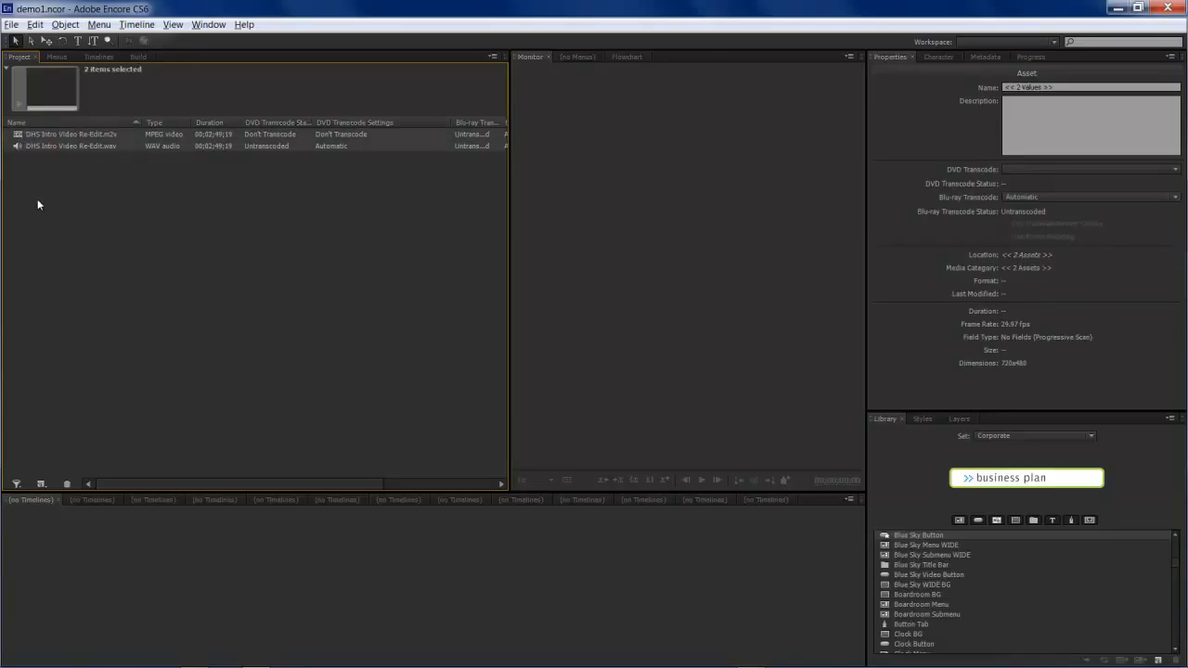
pyautogui.hotkey('ctrl', 'alt', 't')
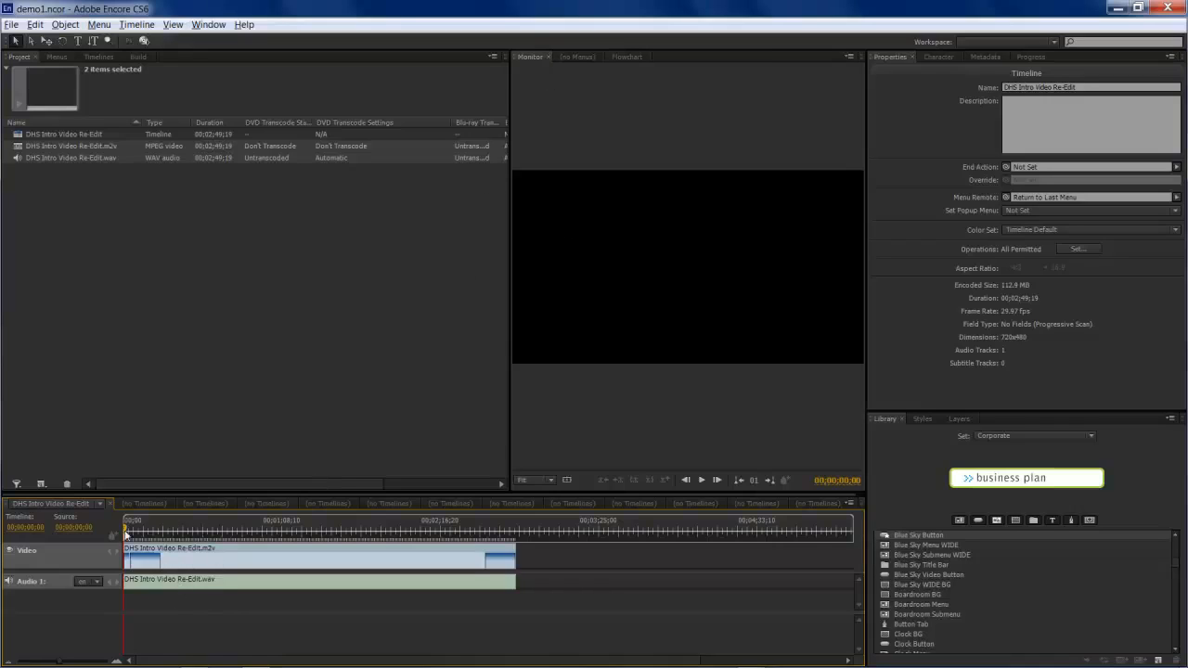
pyautogui.moveTo(139, 538); pyautogui.dragTo(182, 530)
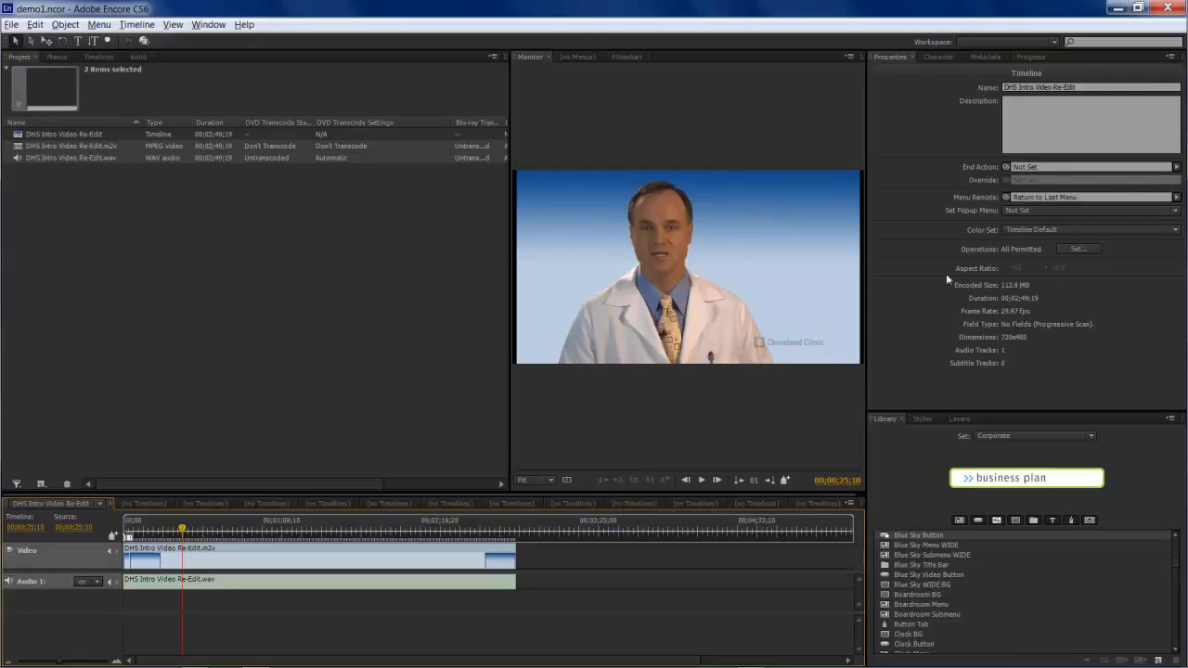
# Set the DHS Intro Video Re-Edit timeline's end action to Stop and show the disc properties
pyautogui.click(1174, 168)
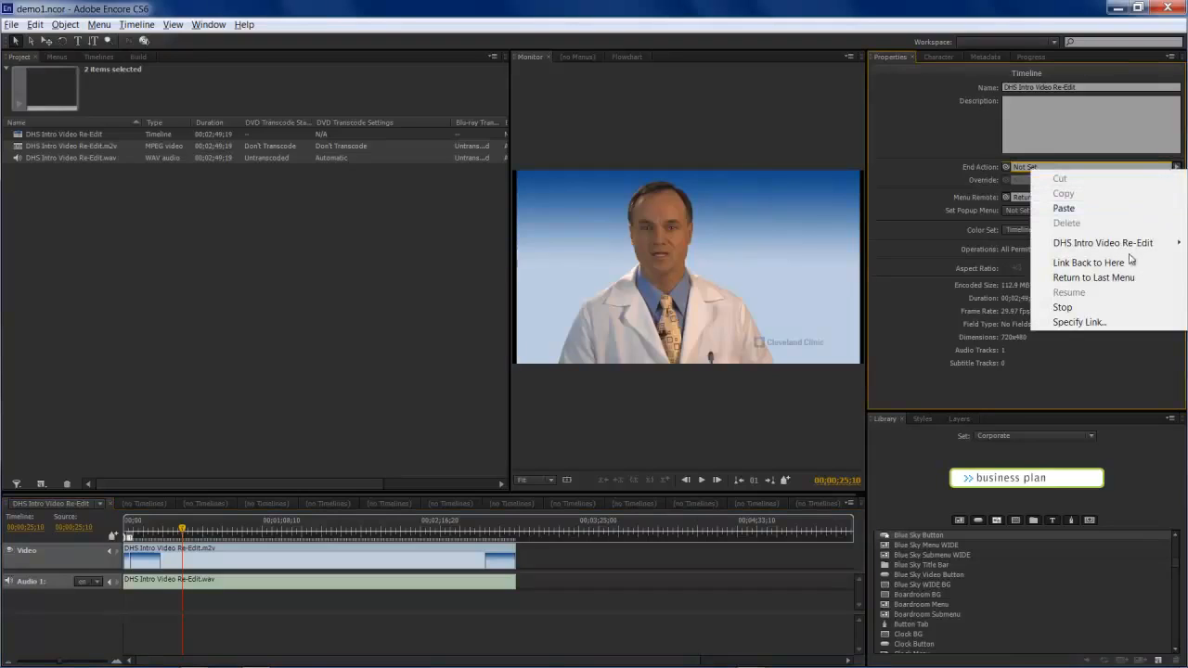
pyautogui.click(1118, 309)
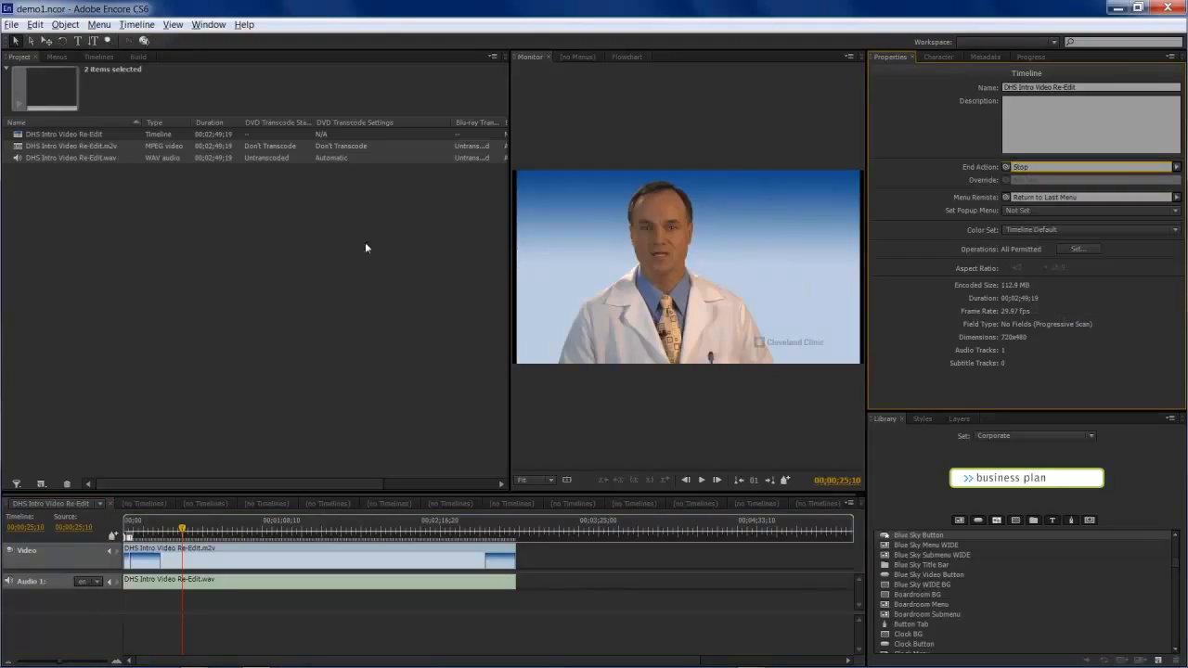
pyautogui.click(258, 248)
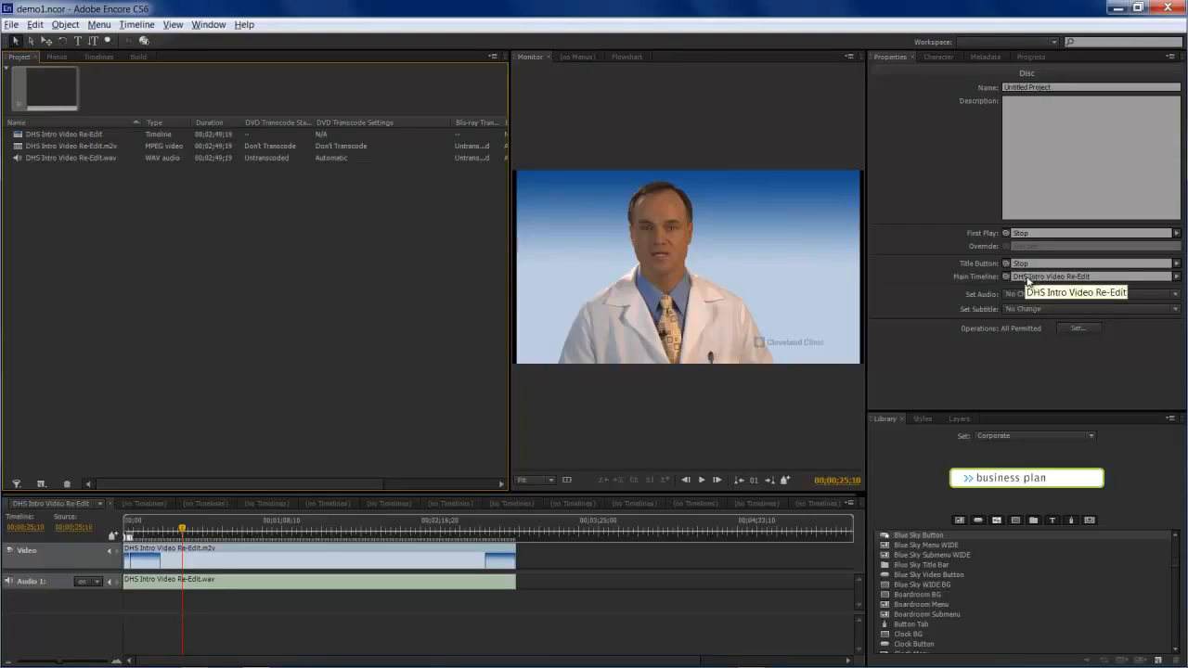
# Check the project for problems from the DVD build settings, and close the check results
pyautogui.click(137, 57)
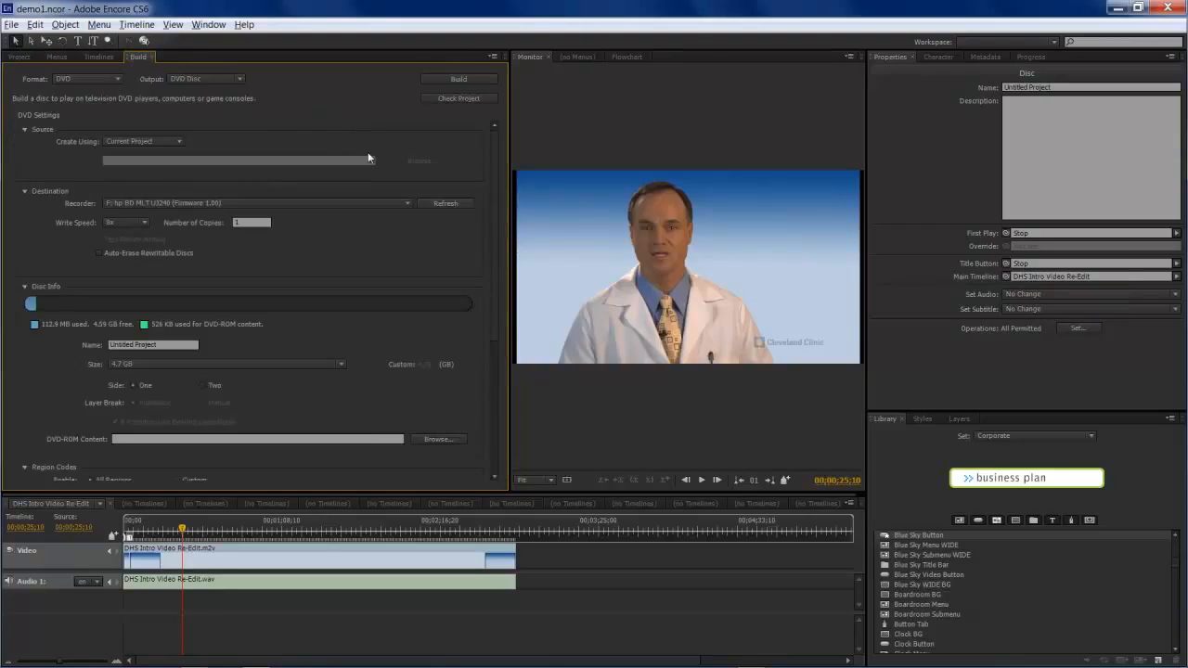
pyautogui.click(440, 100)
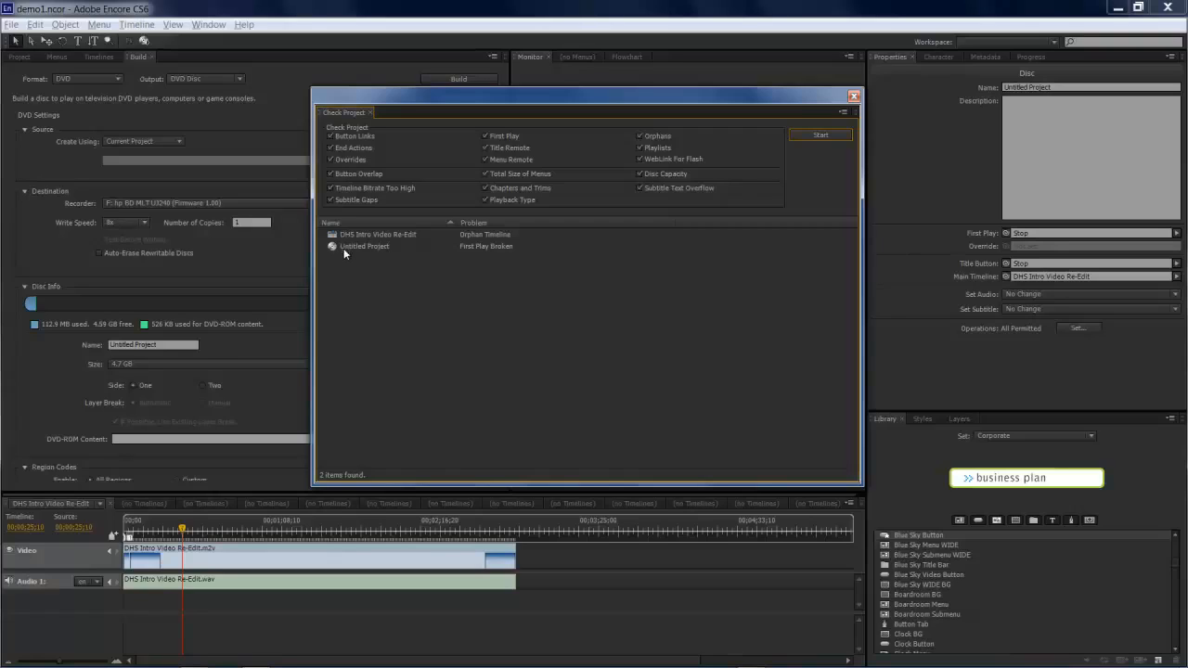
pyautogui.click(854, 96)
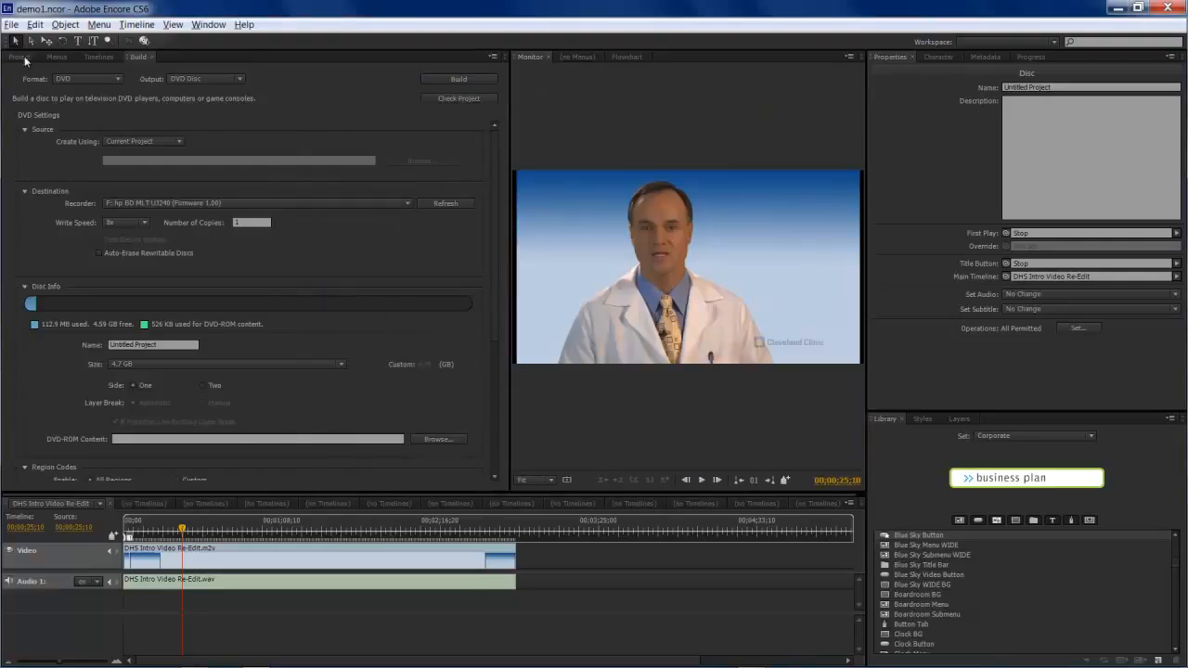
# Set the DHS Intro Video Re-Edit timeline as First Play
pyautogui.click(20, 58)
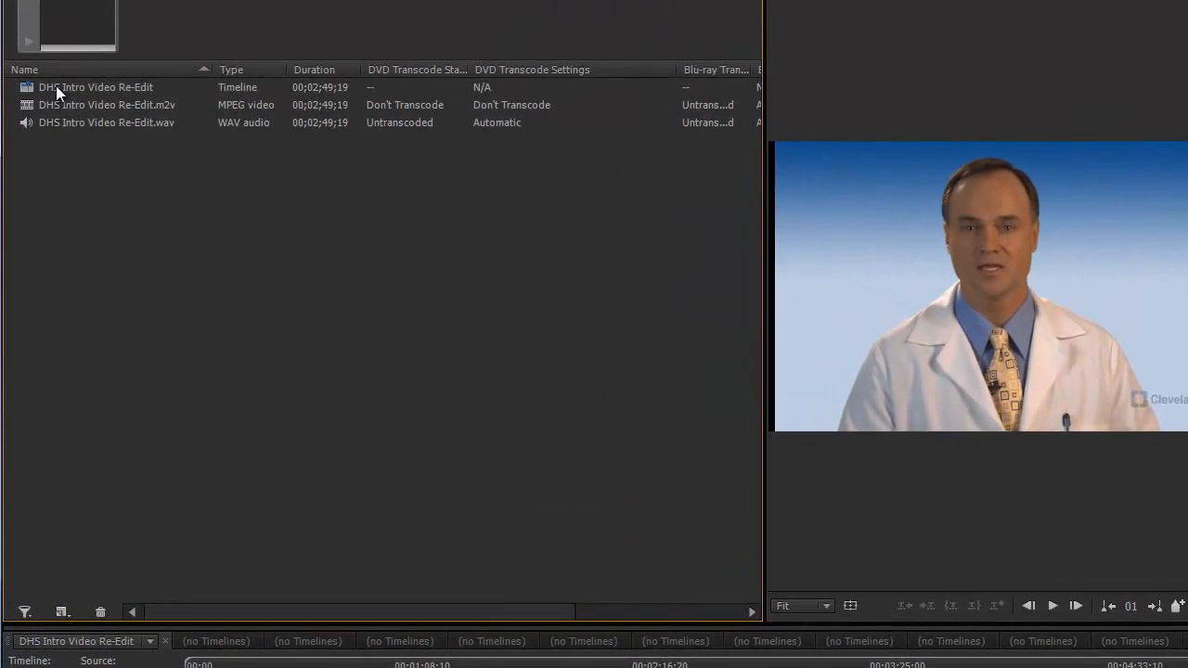
pyautogui.rightClick(56, 86)
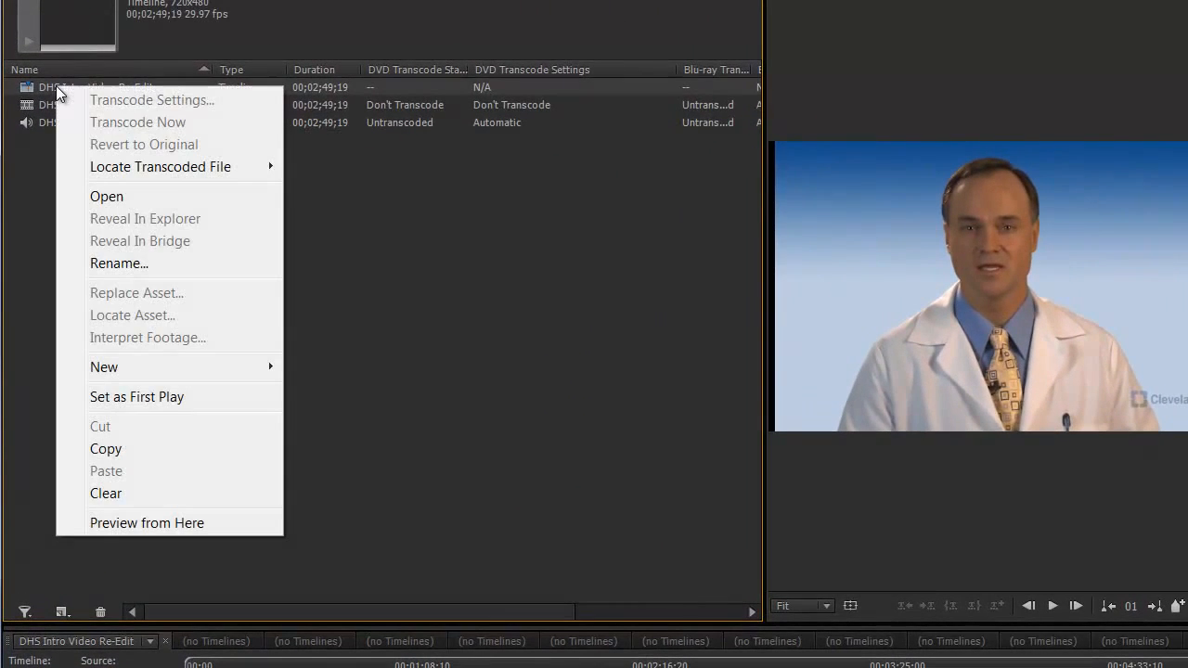
pyautogui.click(161, 407)
pyautogui.click(163, 403)
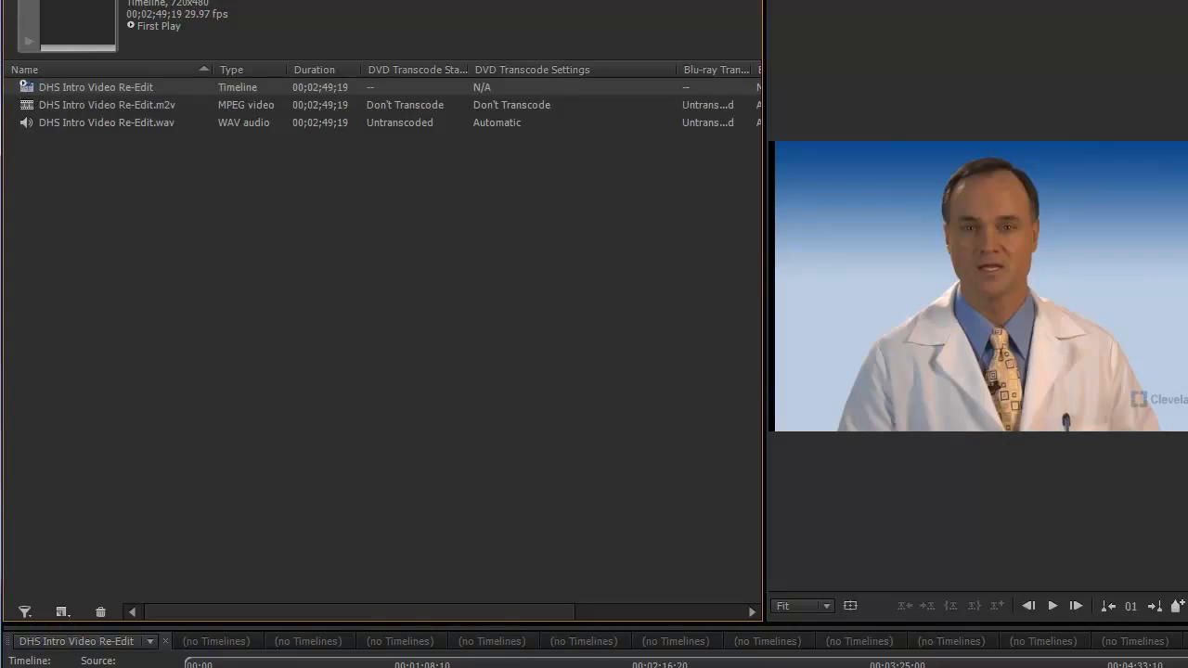
# Rerun the project check on the DVD build and close its window
pyautogui.click(181, 2)
pyautogui.click(692, 35)
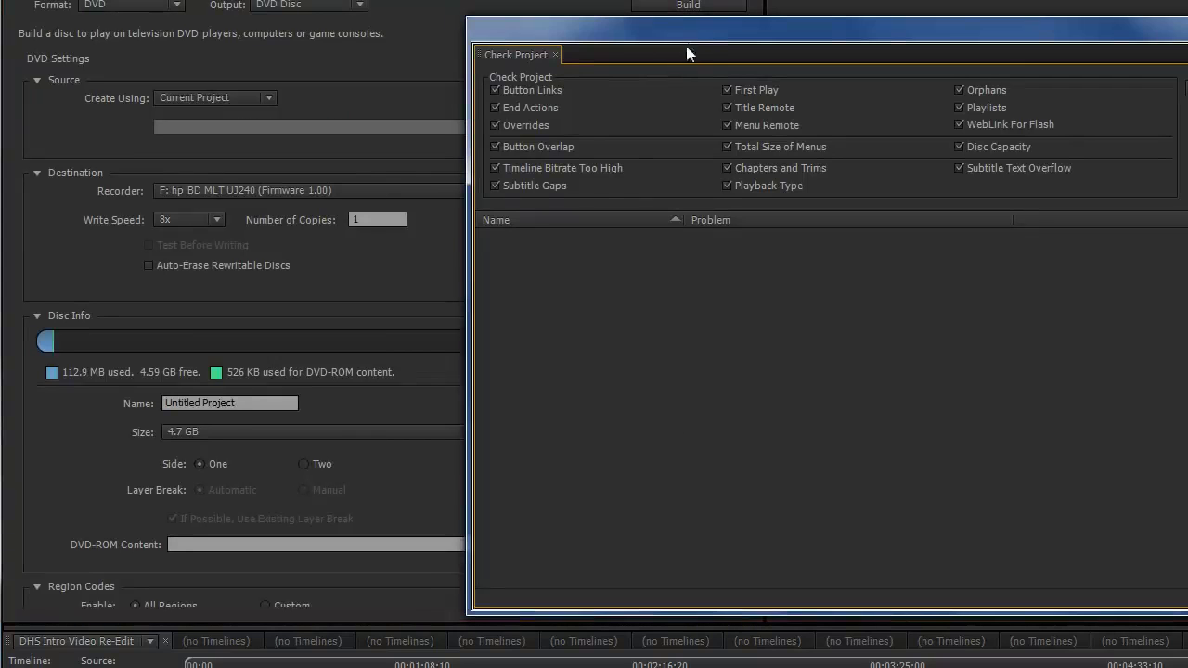
pyautogui.click(1184, 88)
pyautogui.hotkey('ctrl', 'w')
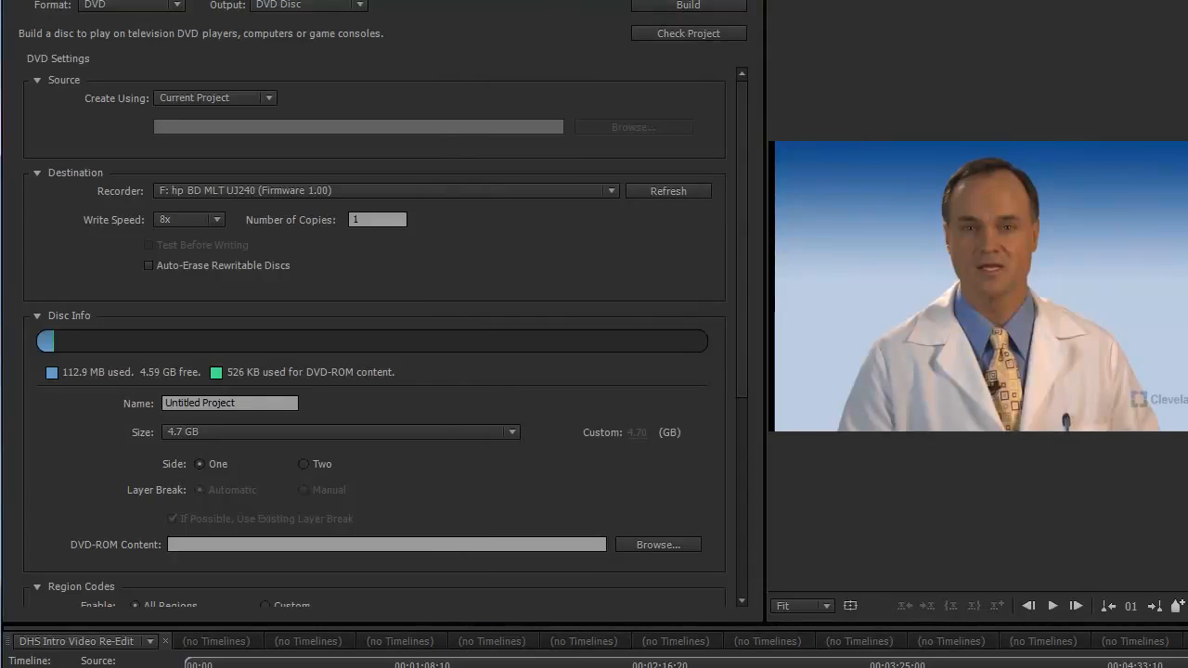
# Preview the DVD project's playback, close the preview and return to the project's asset list
pyautogui.hotkey('ctrl', 'alt', 'space')
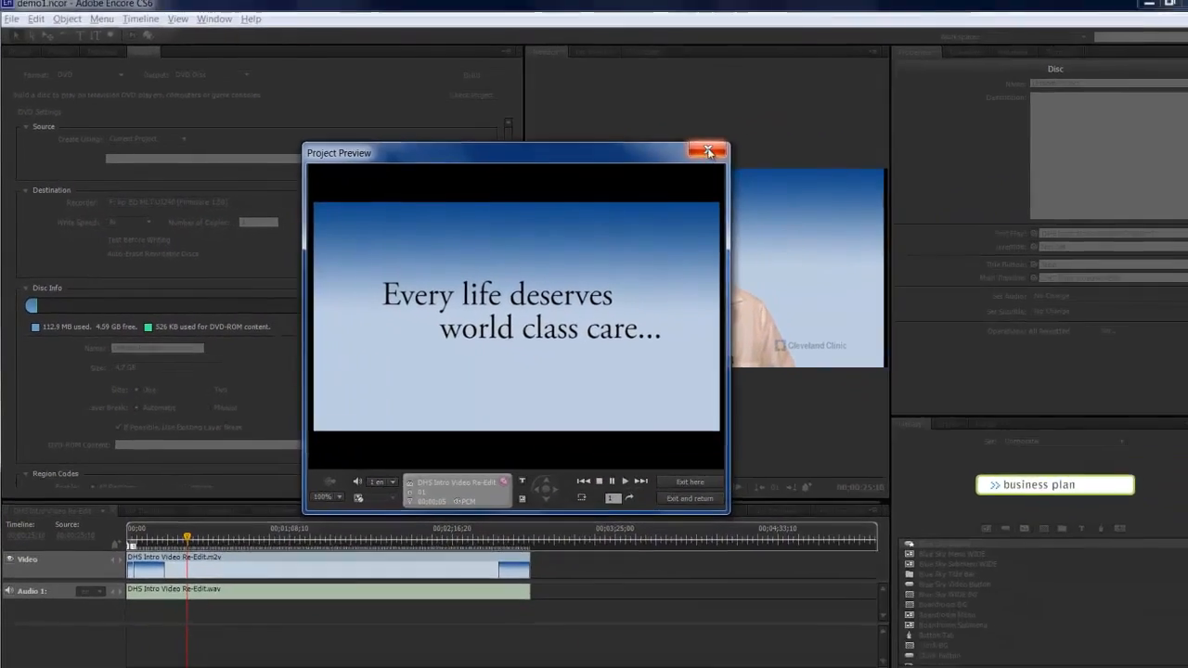
pyautogui.click(1031, 113)
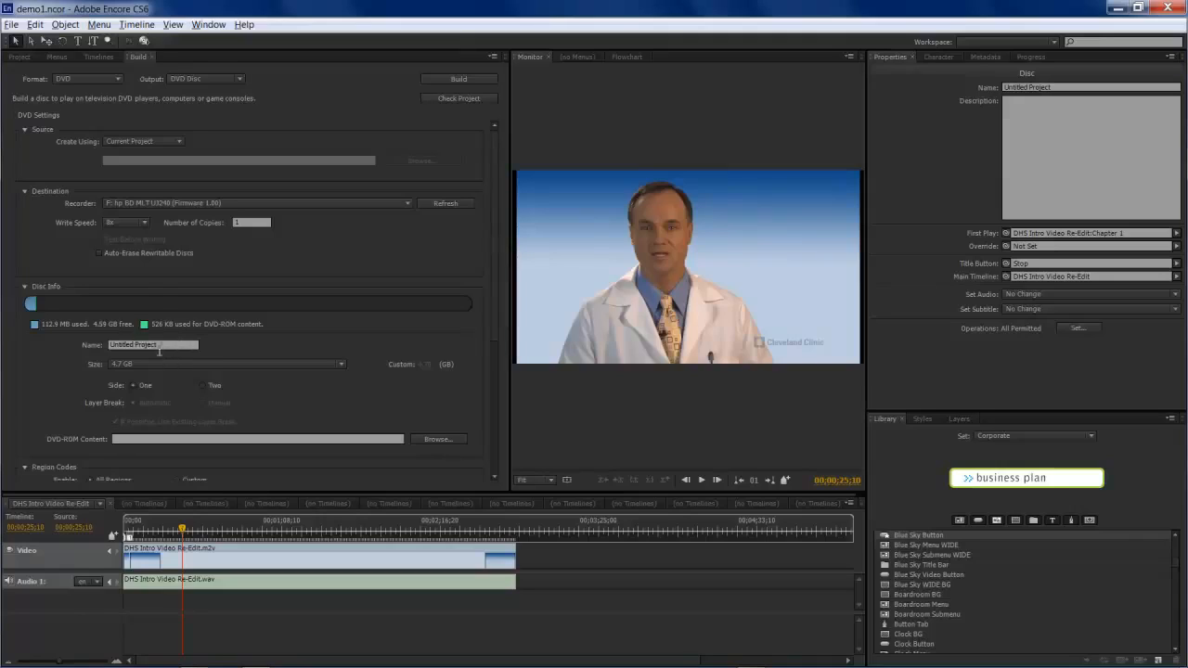
pyautogui.click(21, 57)
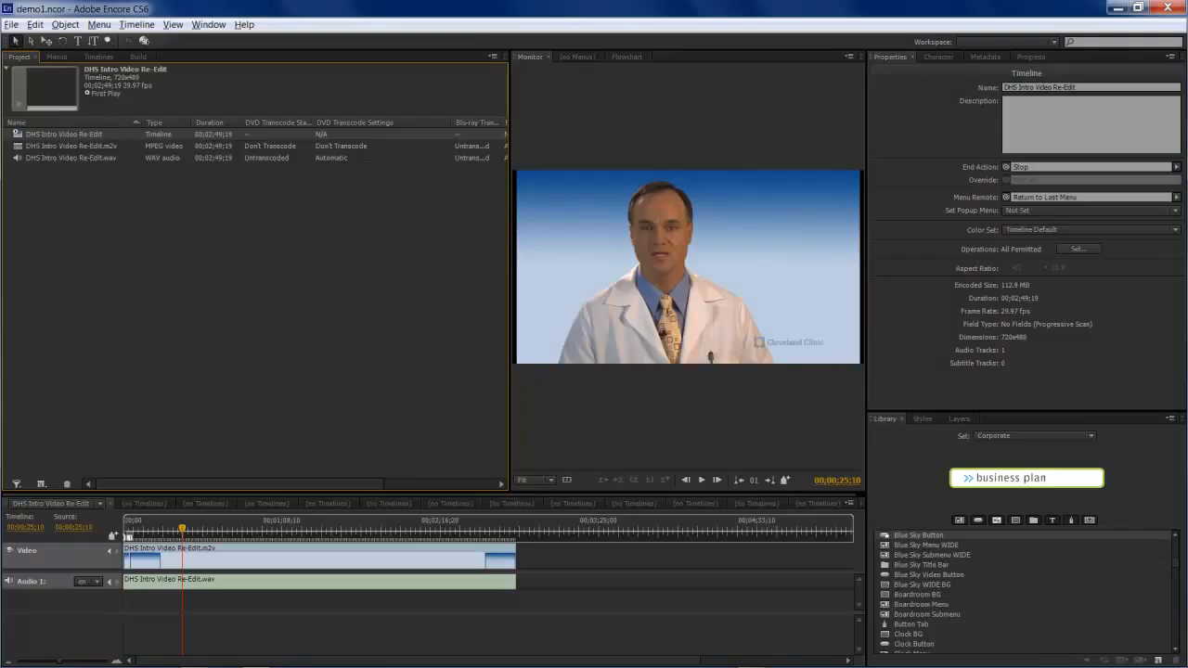
pyautogui.moveTo(1007, 661)
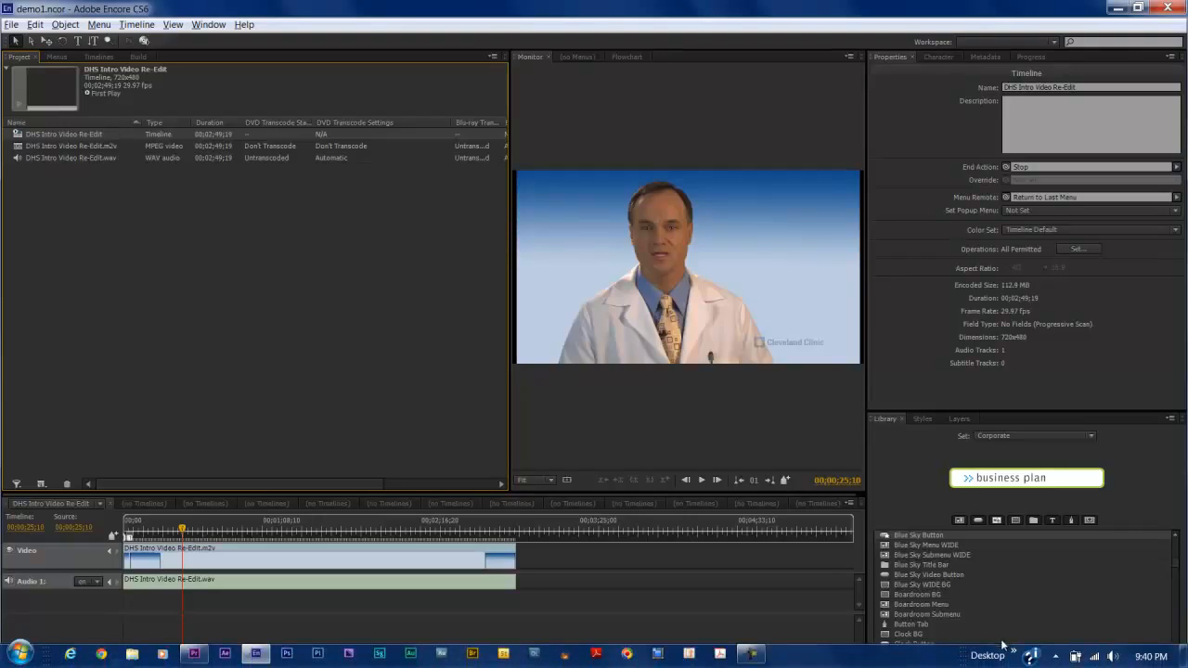